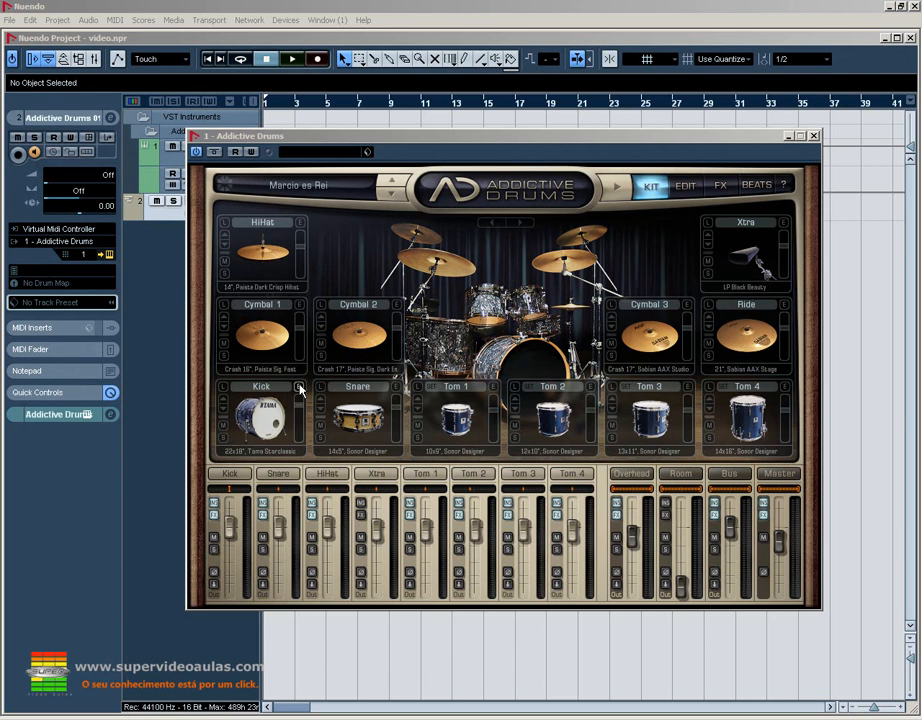
Step: Show the transport and view the edit settings of the Kick, Snare and HiHat channels, ending on Kick
{"action": "key", "text": "F2"}
{"action": "left_click", "coordinate": [299, 387]}
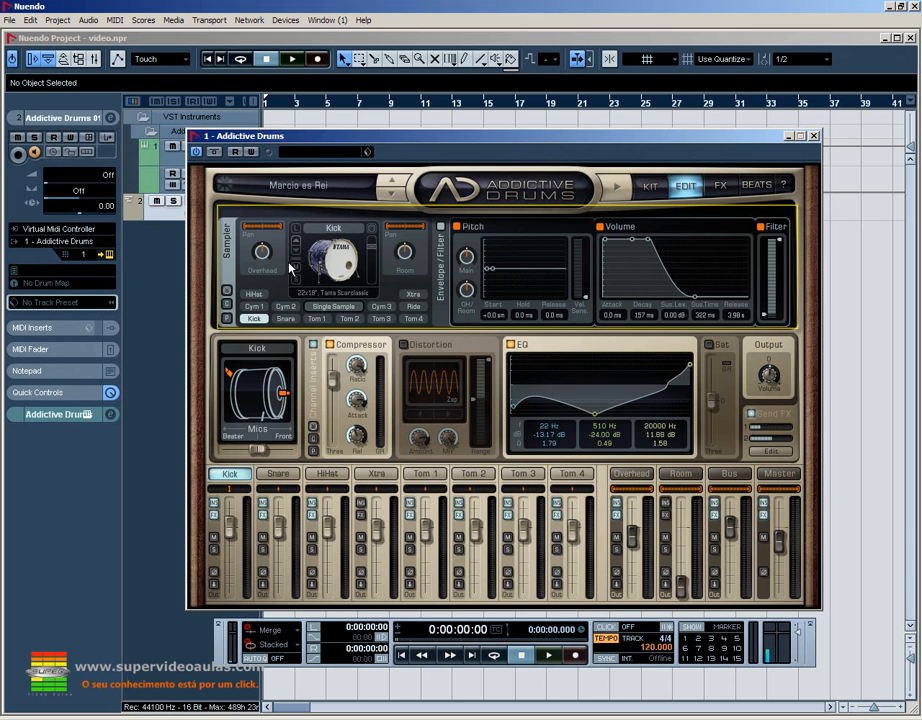
{"action": "left_click", "coordinate": [649, 191]}
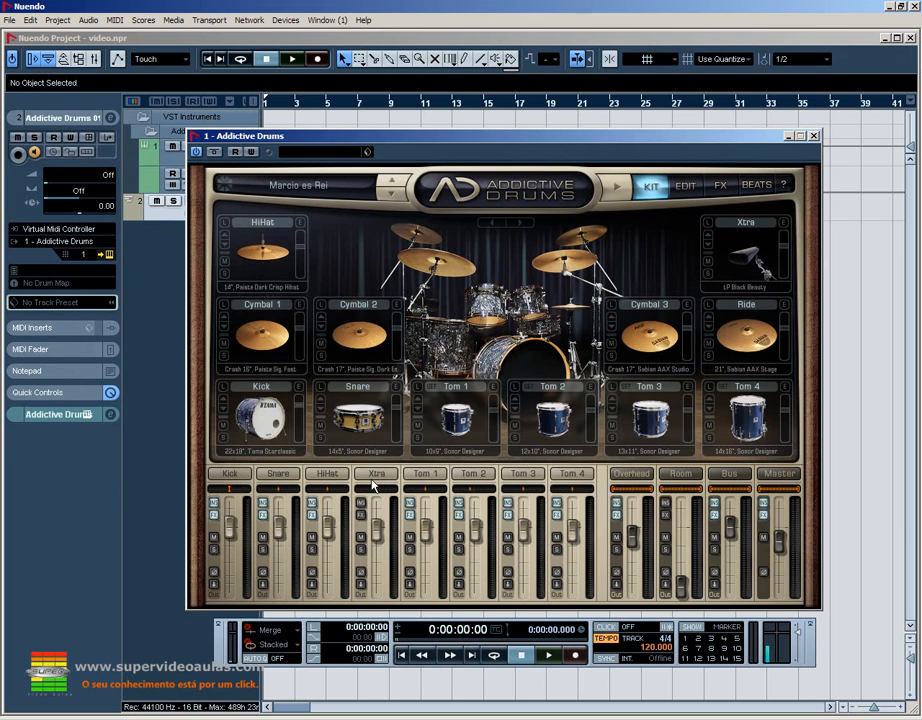
{"action": "left_click", "coordinate": [229, 479]}
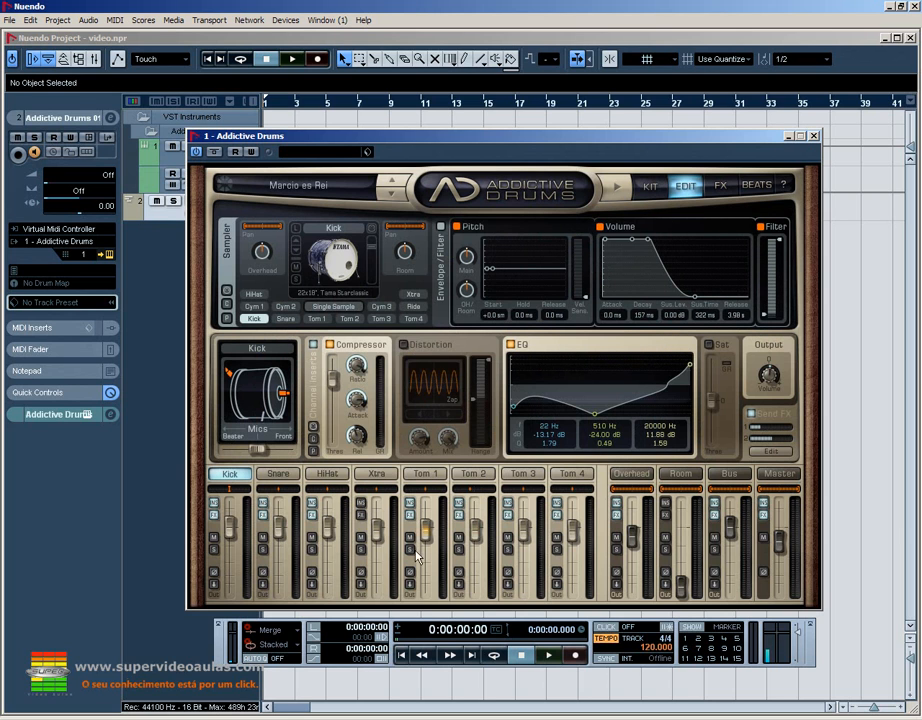
{"action": "left_click", "coordinate": [278, 474]}
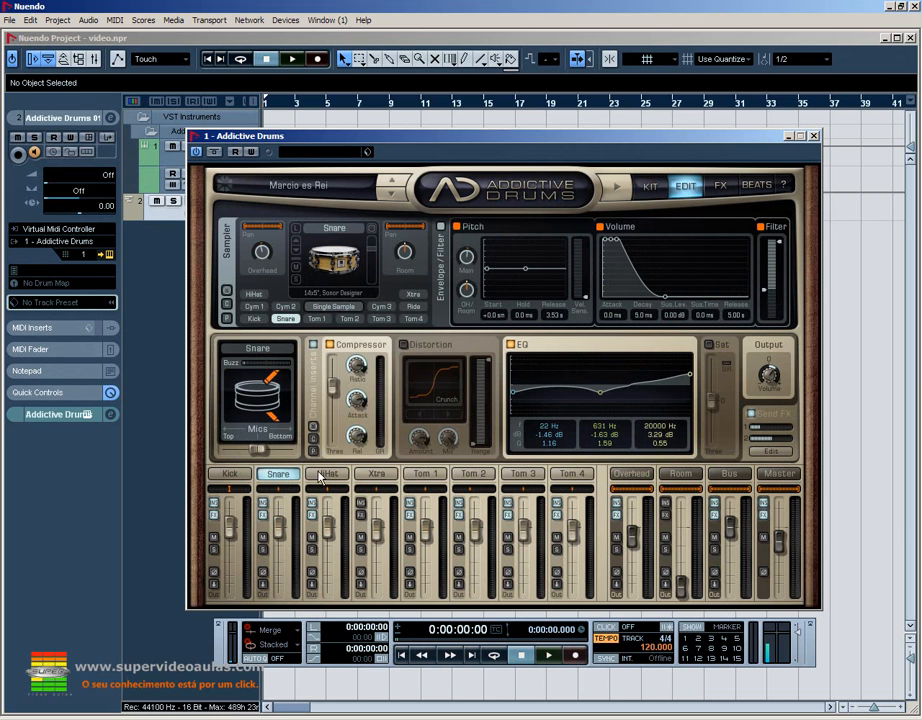
{"action": "left_click", "coordinate": [320, 477]}
{"action": "left_click", "coordinate": [238, 475]}
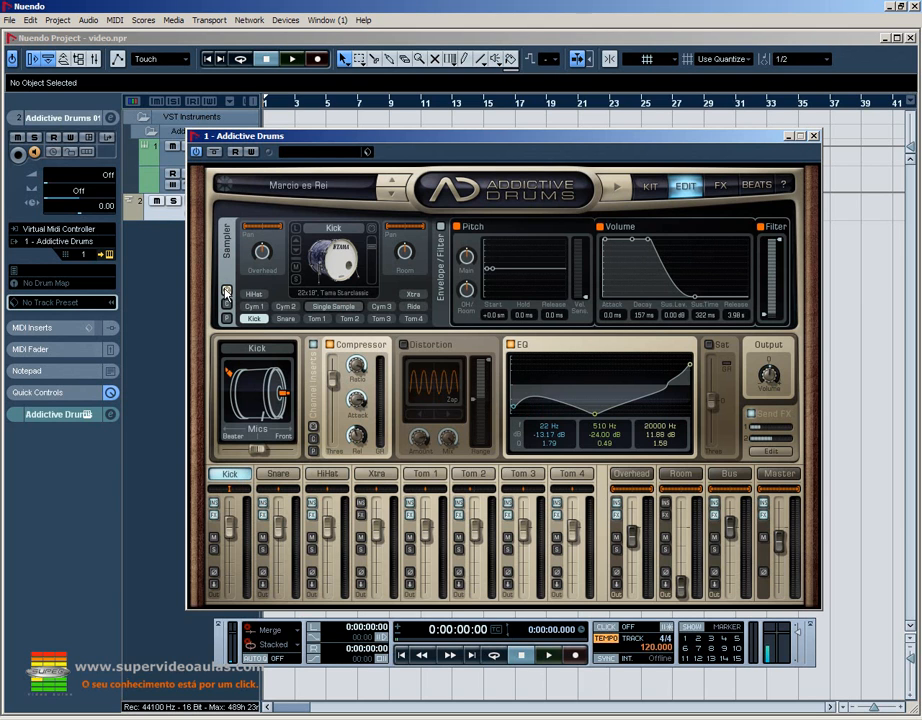
Step: Minimize the drum plug-in window, switch to Virtual Midi Controller LE, move it higher on the screen and play a few of its notes
{"action": "left_click", "coordinate": [789, 136]}
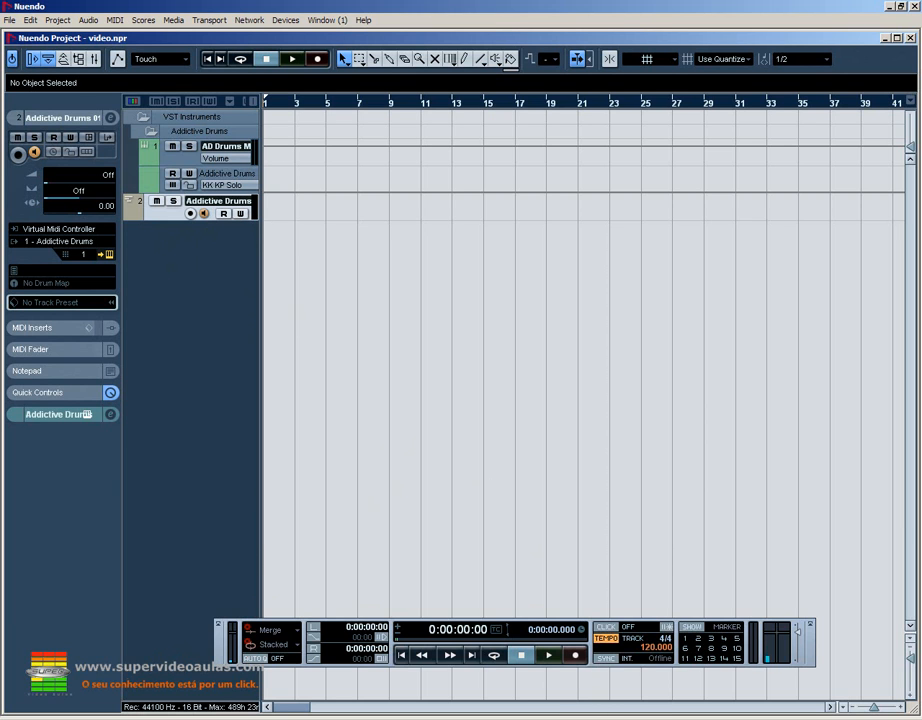
{"action": "left_click", "coordinate": [638, 718]}
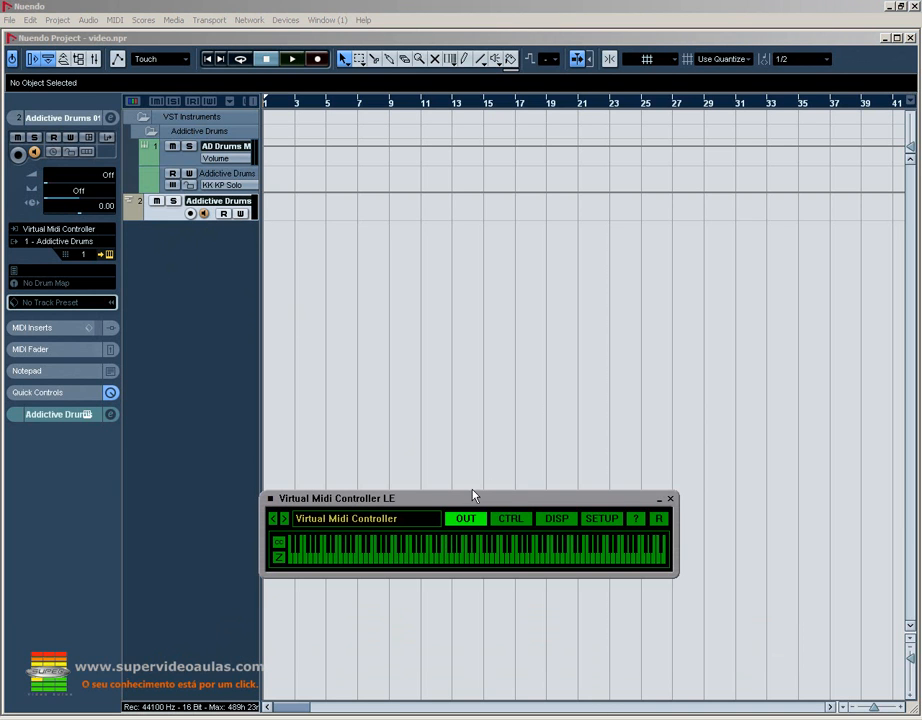
{"action": "left_click_drag", "start_coordinate": [474, 502], "coordinate": [478, 422]}
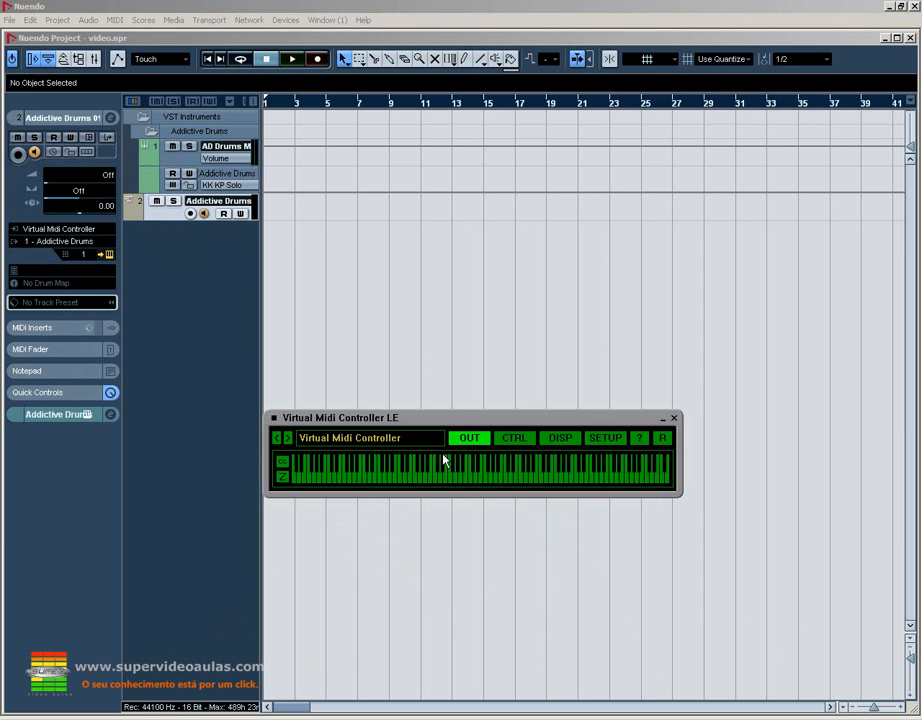
{"action": "left_click_drag", "start_coordinate": [490, 419], "coordinate": [495, 400]}
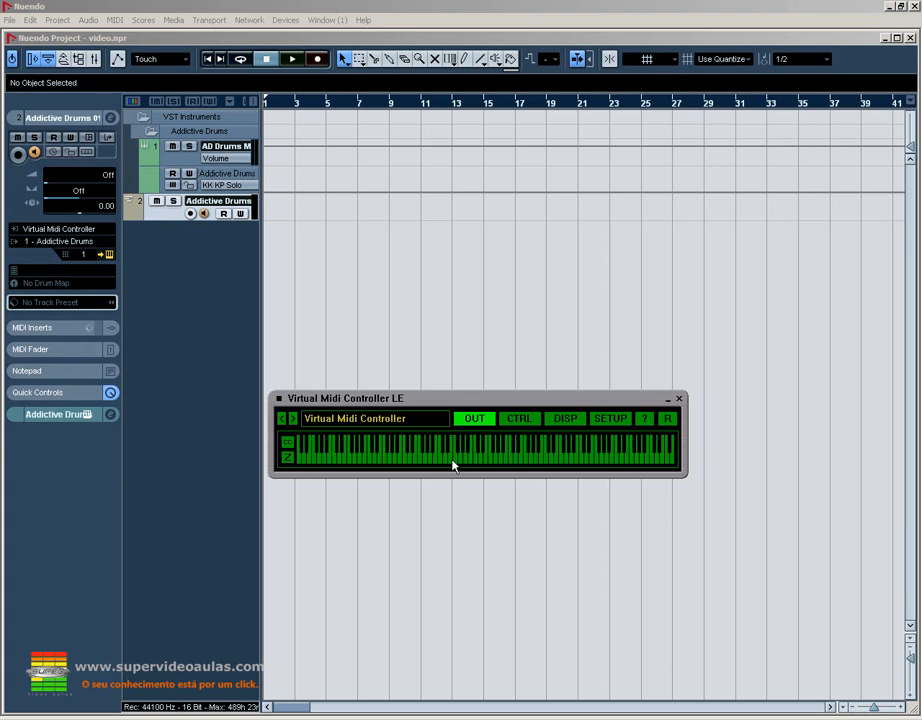
{"action": "left_click_drag", "start_coordinate": [452, 399], "coordinate": [450, 387]}
{"action": "left_click", "coordinate": [454, 452]}
{"action": "left_click", "coordinate": [444, 452]}
{"action": "left_click", "coordinate": [454, 449]}
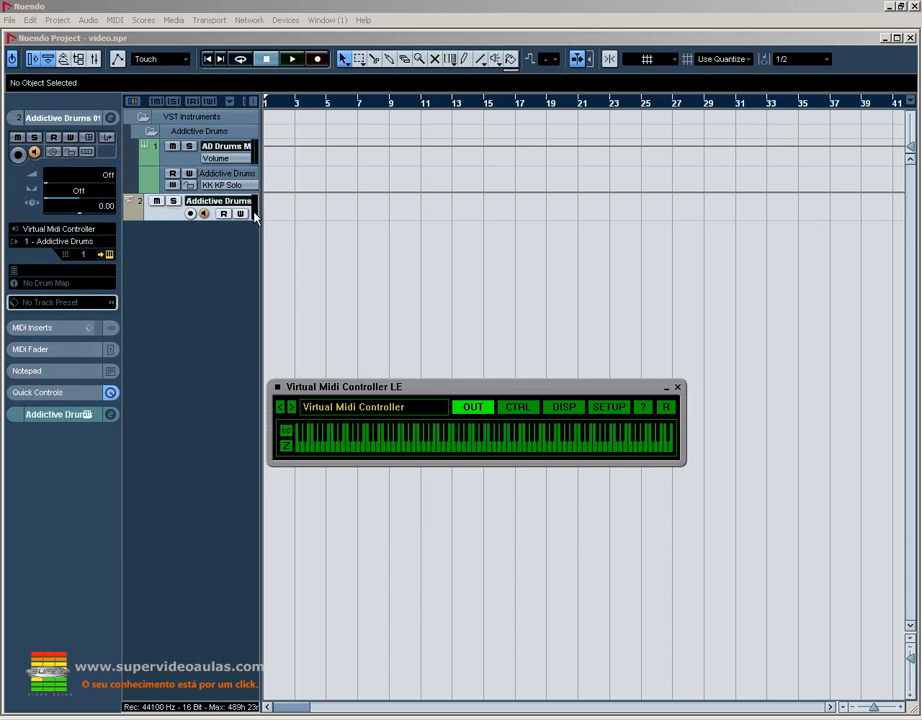
Step: Check the available MIDI input sources for the Addictive Drums MIDI track, keeping Virtual Midi Controller selected
{"action": "left_click", "coordinate": [62, 229]}
{"action": "left_click", "coordinate": [69, 231]}
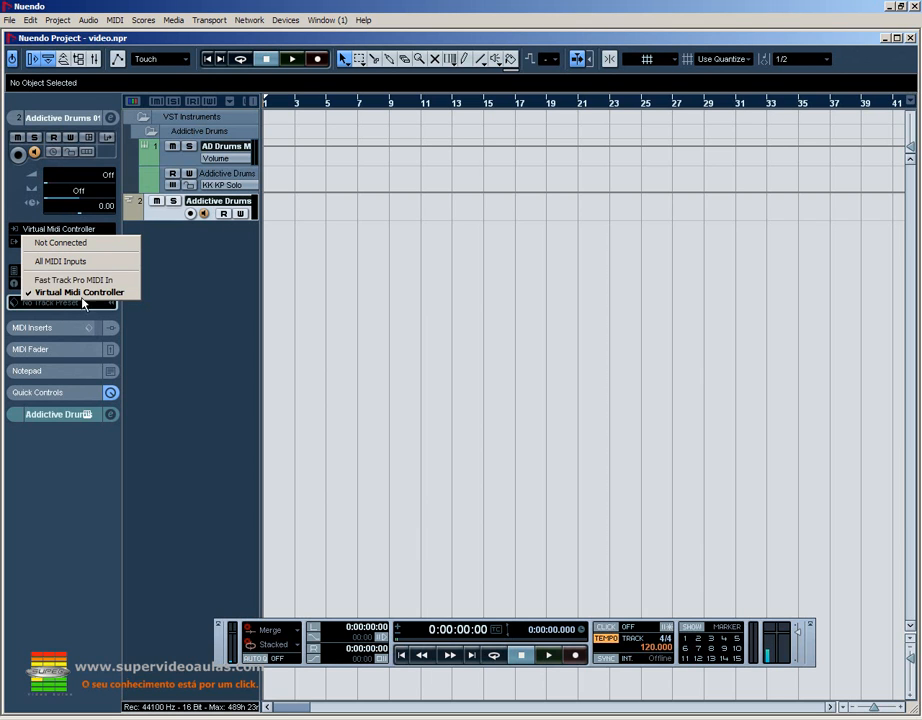
{"action": "left_click", "coordinate": [176, 241]}
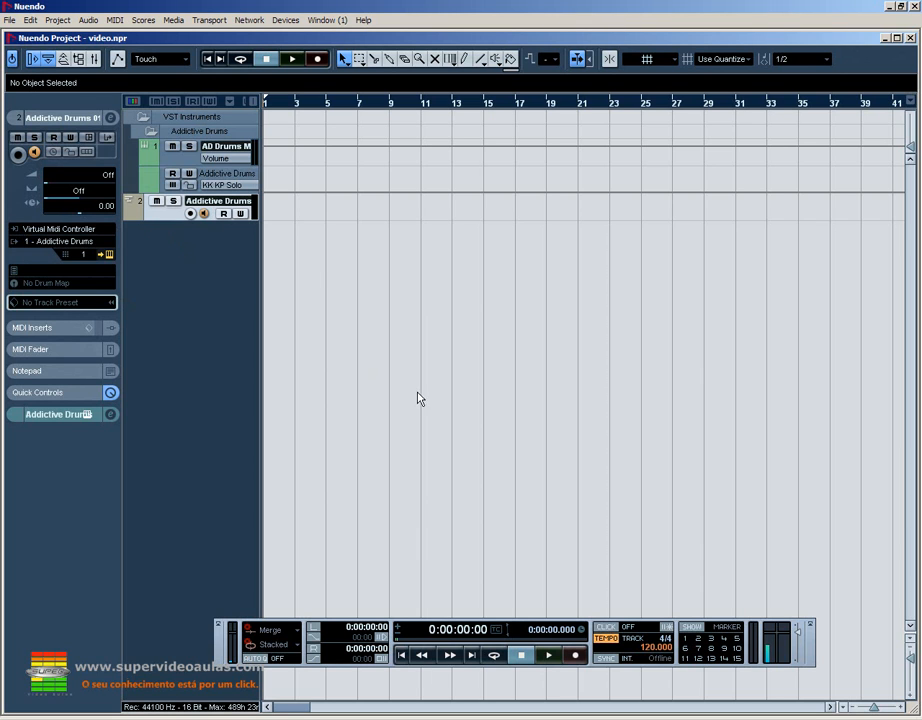
Step: Reopen the Addictive Drums window with the sampler selection following incoming notes, and bring Virtual Midi Controller in front of it
{"action": "left_click", "coordinate": [109, 254]}
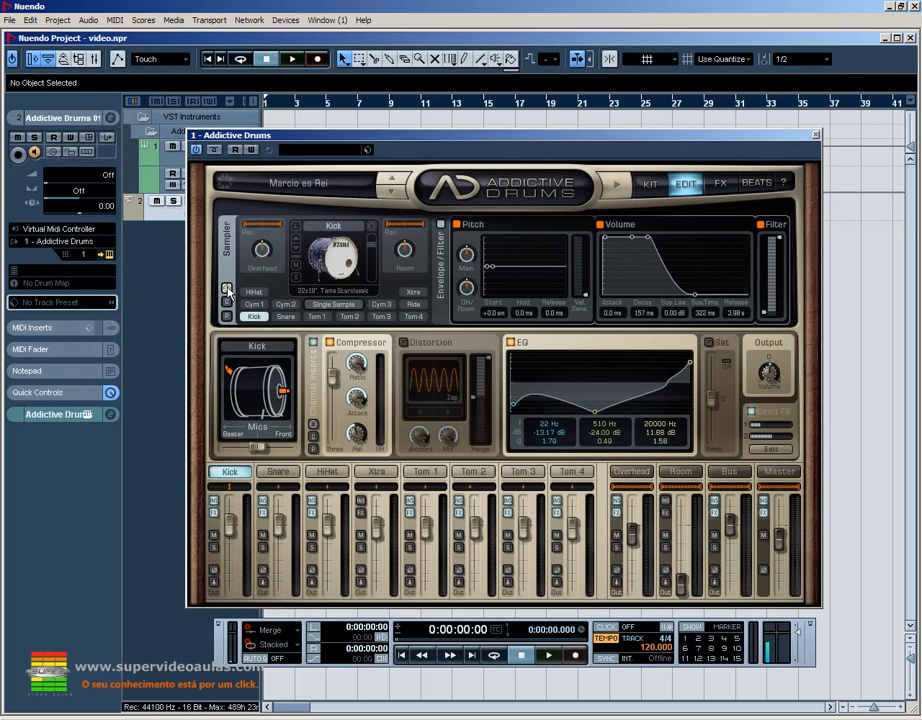
{"action": "left_click", "coordinate": [632, 716]}
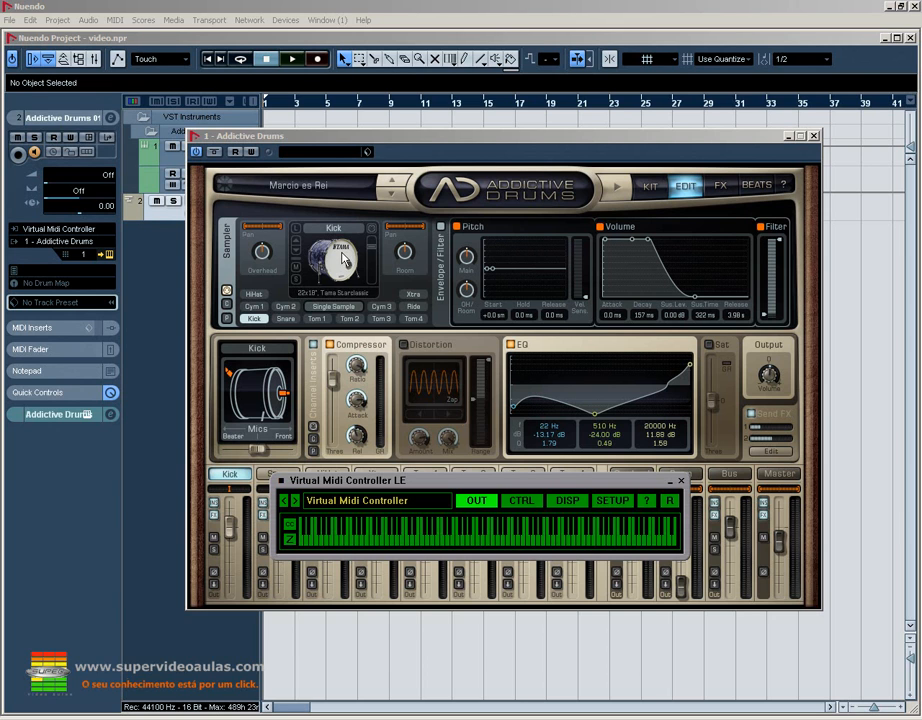
{"action": "left_click", "coordinate": [412, 587]}
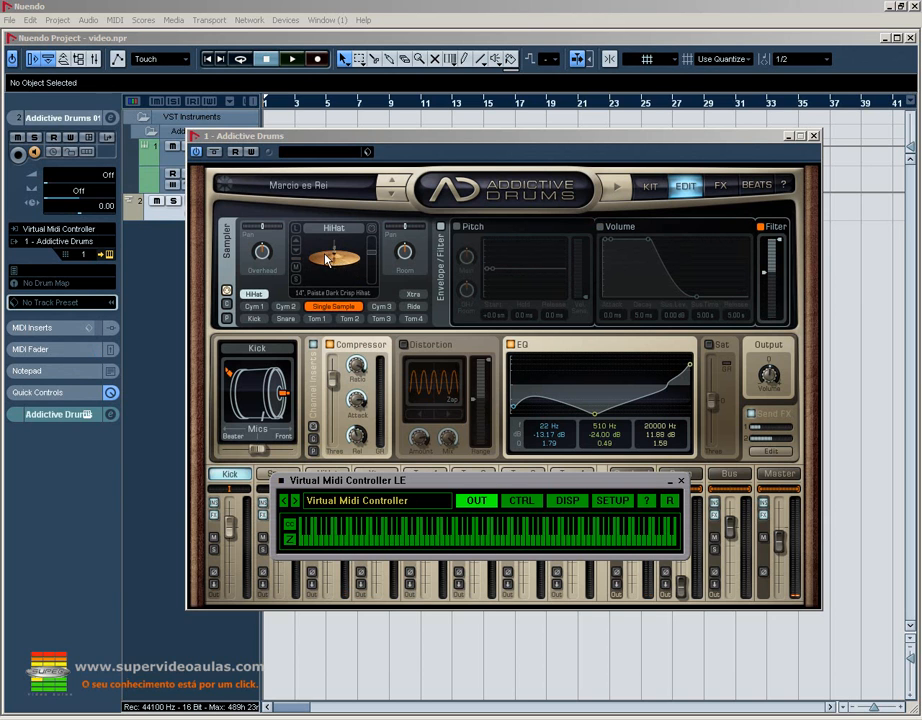
Step: Play various notes from the virtual MIDI keyboard to switch the sampler between kit pieces such as Ride, Tom 3 and Tom 4
{"action": "key", "text": "q"}
{"action": "key", "text": "q"}
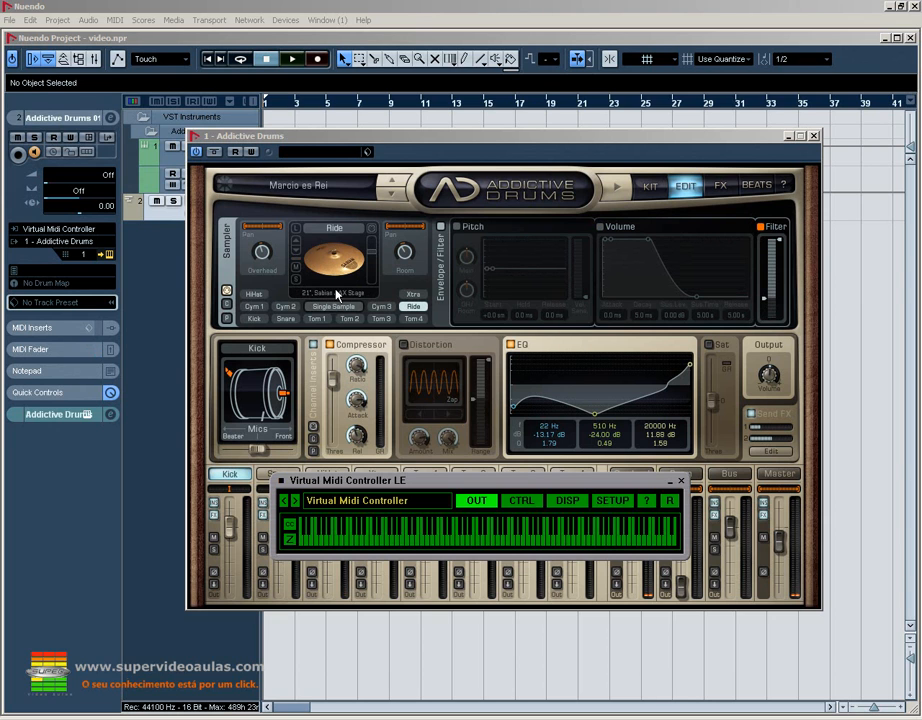
{"action": "key", "text": "t"}
{"action": "key", "text": "t"}
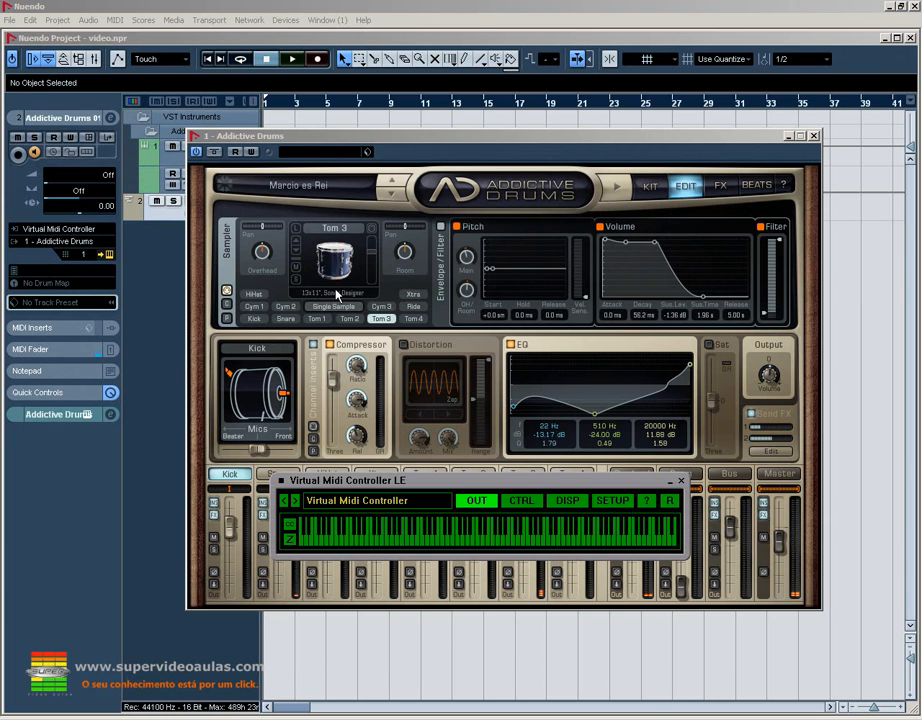
{"action": "key", "text": "y"}
{"action": "key", "text": "u"}
{"action": "key", "text": "u"}
{"action": "key", "text": "y"}
{"action": "key", "text": "t"}
{"action": "key", "text": "t"}
{"action": "key", "text": "y"}
{"action": "key", "text": "u"}
{"action": "key", "text": "y"}
{"action": "key", "text": "t"}
{"action": "key", "text": "r"}
{"action": "key", "text": "y"}
{"action": "key", "text": "u"}
{"action": "key", "text": "t"}
{"action": "key", "text": "r"}
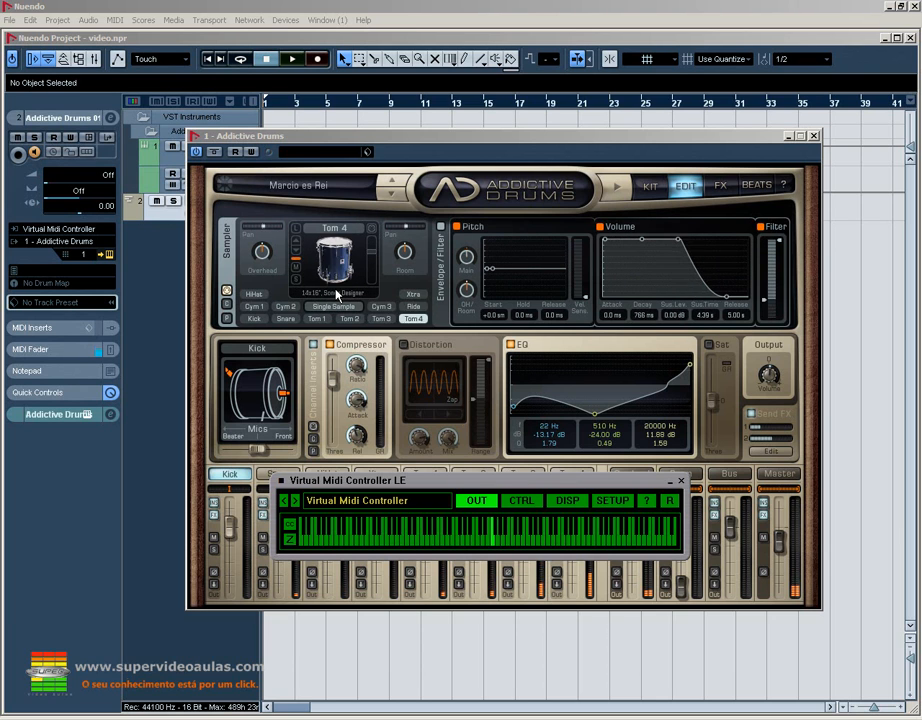
Step: Turn off the sampler's automatic selection by incoming notes and play a run of notes from the virtual MIDI keyboard
{"action": "left_click", "coordinate": [228, 292]}
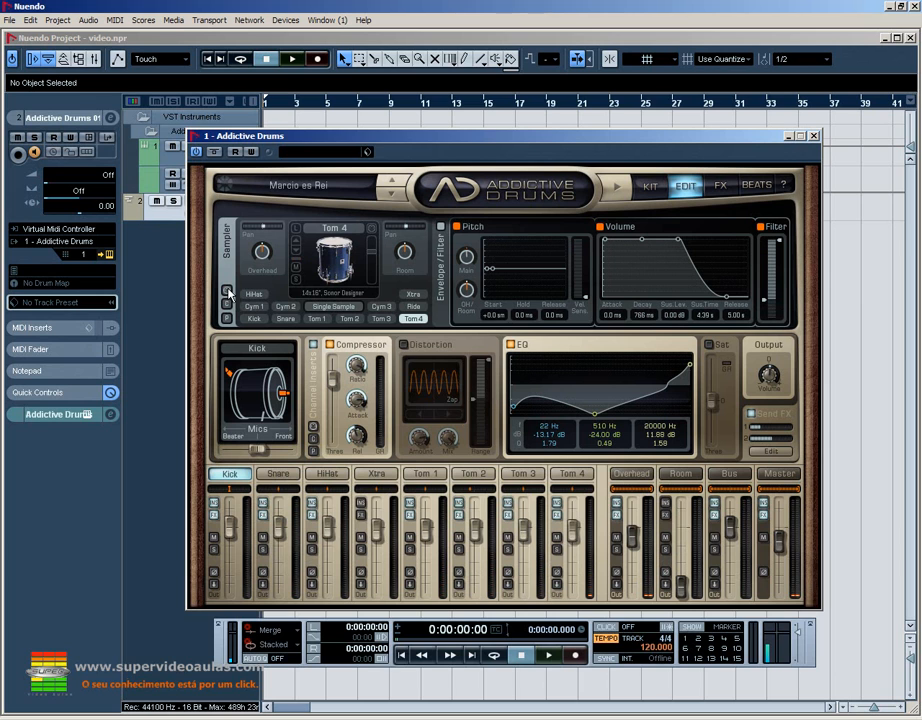
{"action": "left_click", "coordinate": [540, 718]}
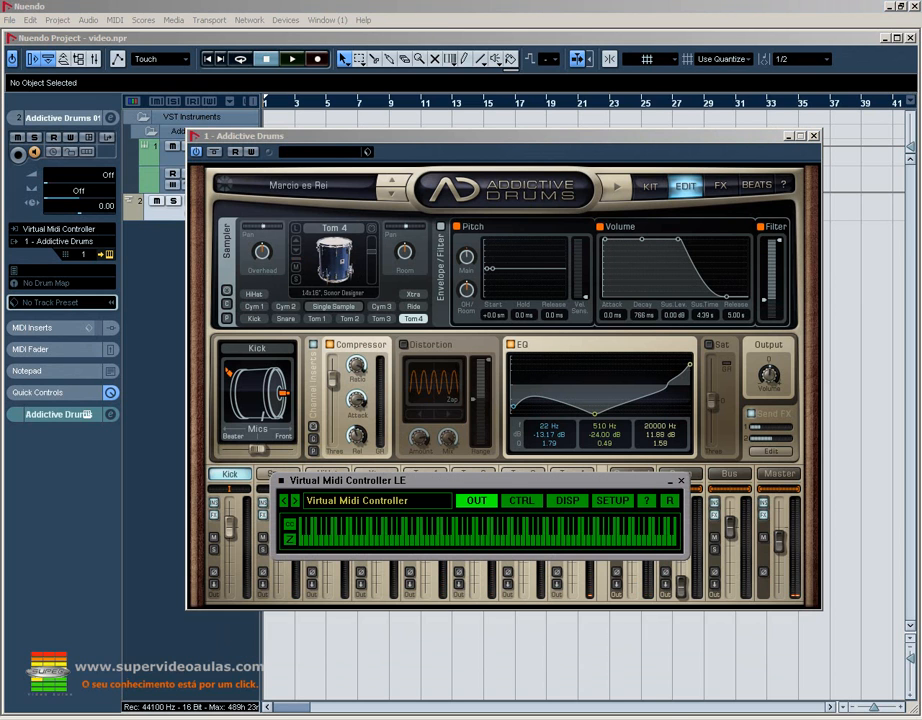
{"action": "key", "text": "v"}
{"action": "key", "text": "n"}
{"action": "key", "text": "v"}
{"action": "key", "text": "x"}
{"action": "key", "text": "c"}
{"action": "key", "text": "v"}
{"action": "key", "text": "b"}
{"action": "key", "text": "v"}
{"action": "key", "text": "c"}
{"action": "key", "text": "x"}
{"action": "key", "text": "c"}
{"action": "key", "text": "v"}
{"action": "key", "text": "b"}
{"action": "key", "text": "v"}
{"action": "key", "text": "c"}
Step: Copy Tom 1's sampler settings and paste them onto Tom 2
{"action": "left_click", "coordinate": [290, 319]}
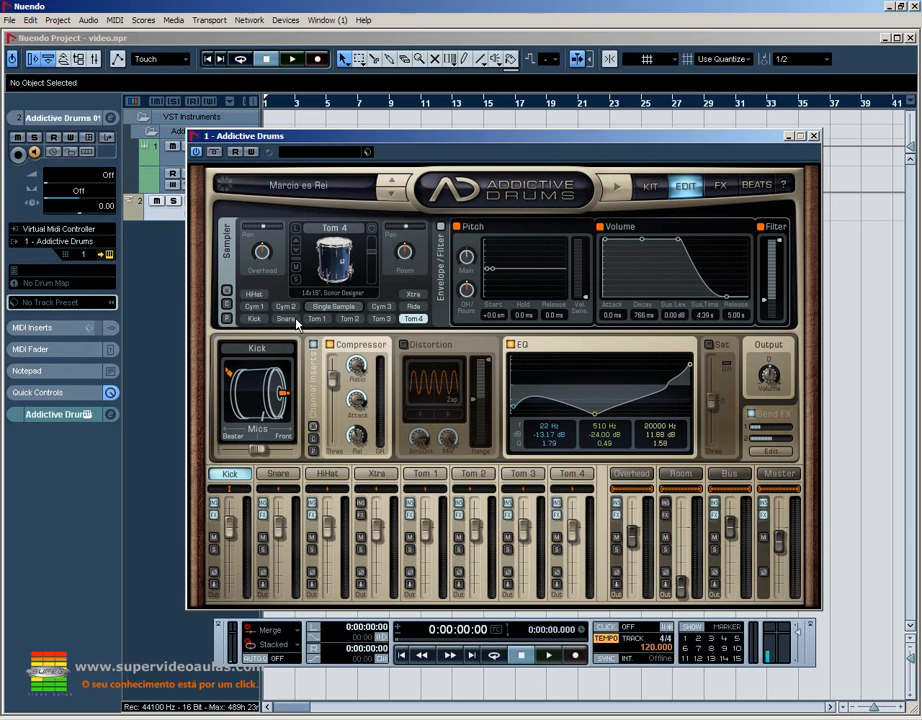
{"action": "left_click", "coordinate": [314, 320]}
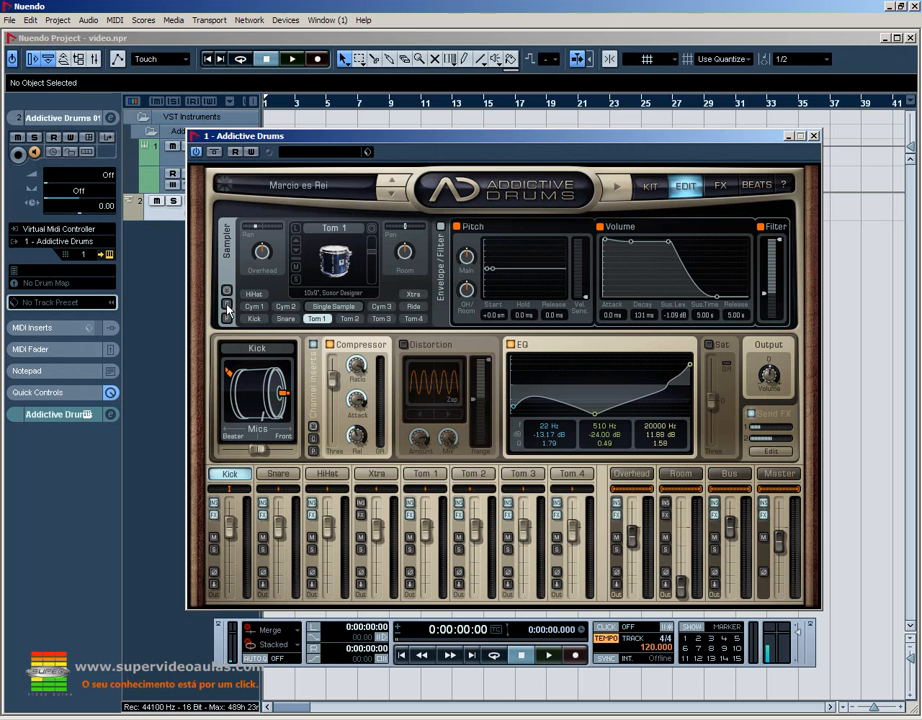
{"action": "left_click", "coordinate": [351, 318]}
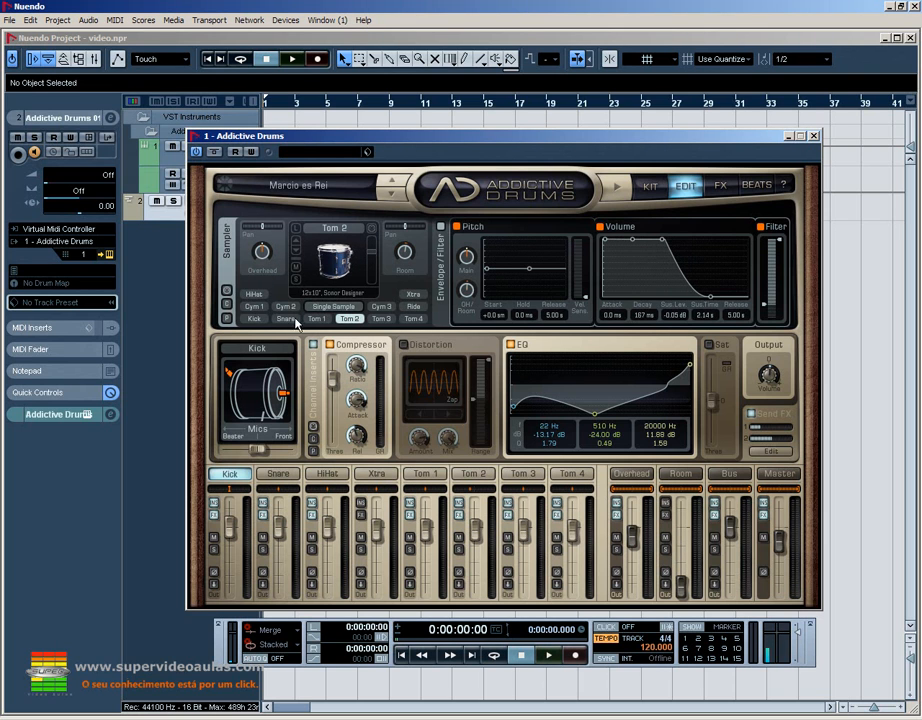
{"action": "left_click", "coordinate": [229, 319]}
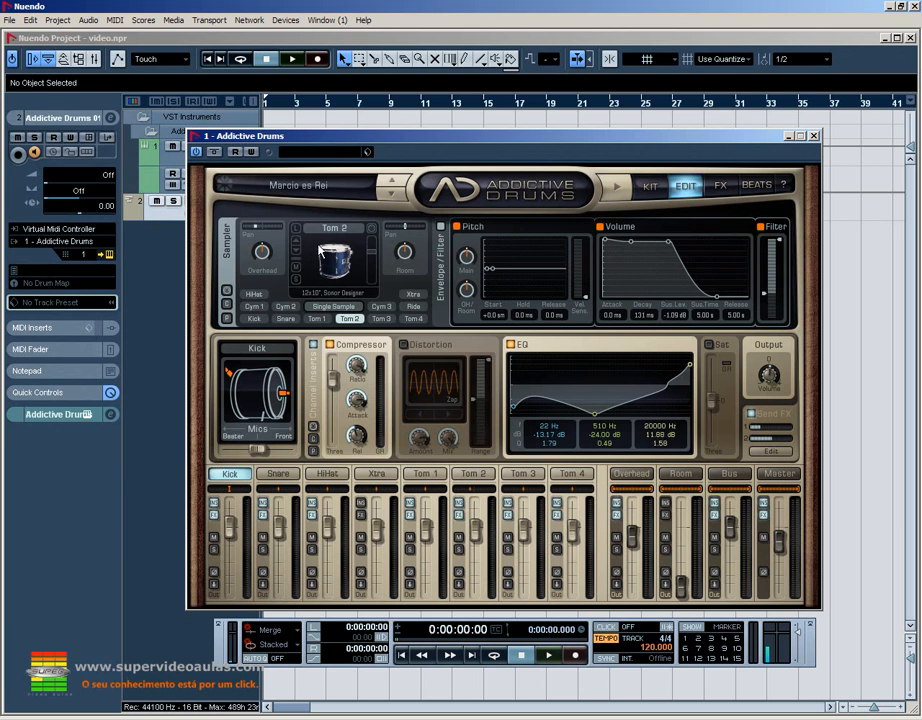
Step: Compare the sampler settings of Tom 3, Tom 1 and Tom 2, returning to Tom 1
{"action": "left_click", "coordinate": [379, 319]}
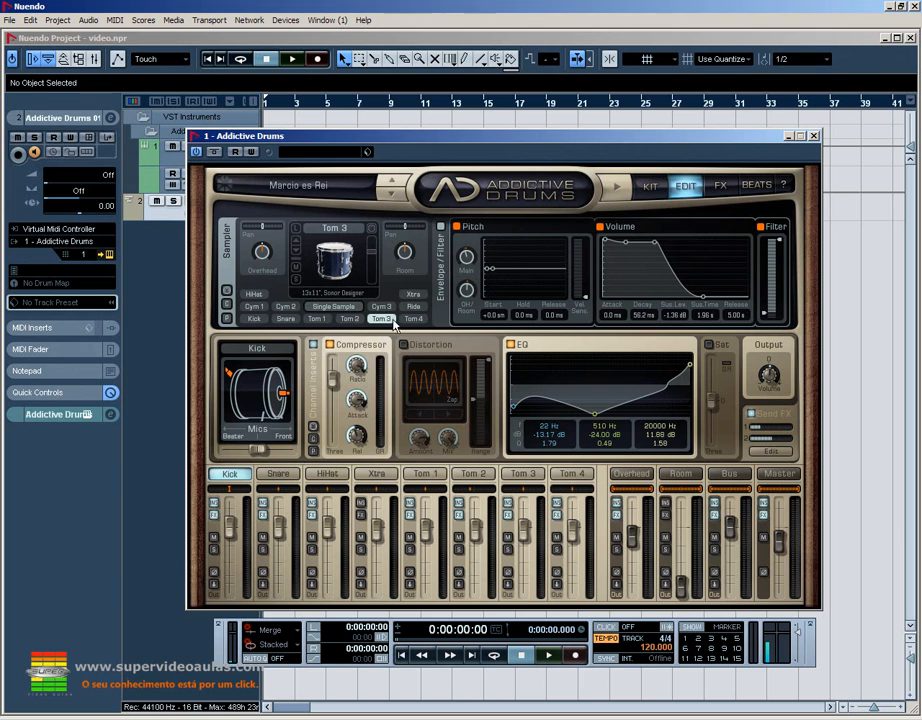
{"action": "left_click", "coordinate": [316, 319]}
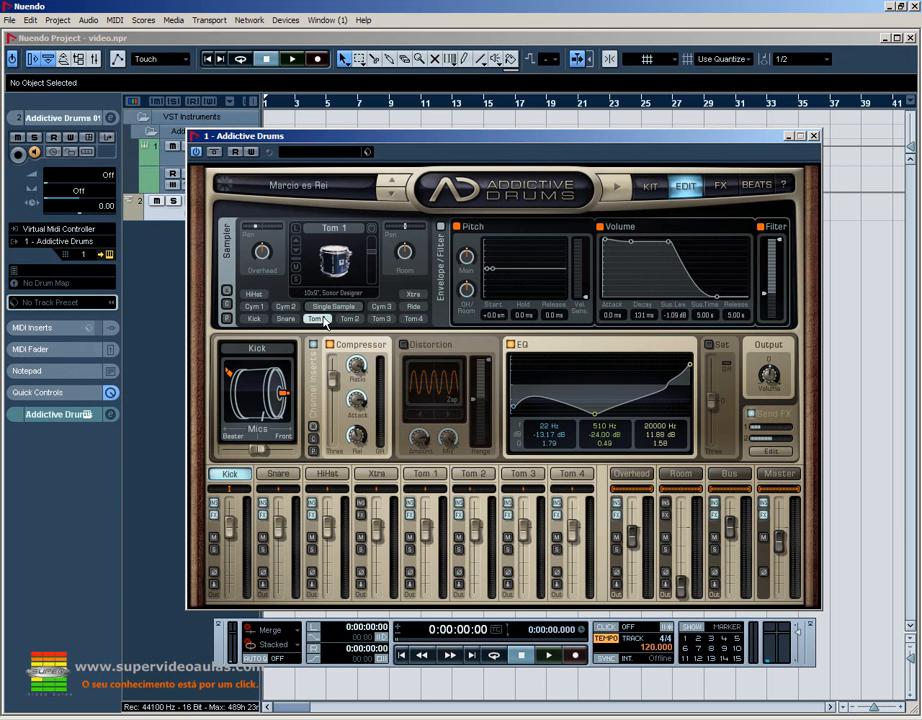
{"action": "left_click", "coordinate": [348, 319]}
{"action": "left_click", "coordinate": [316, 319]}
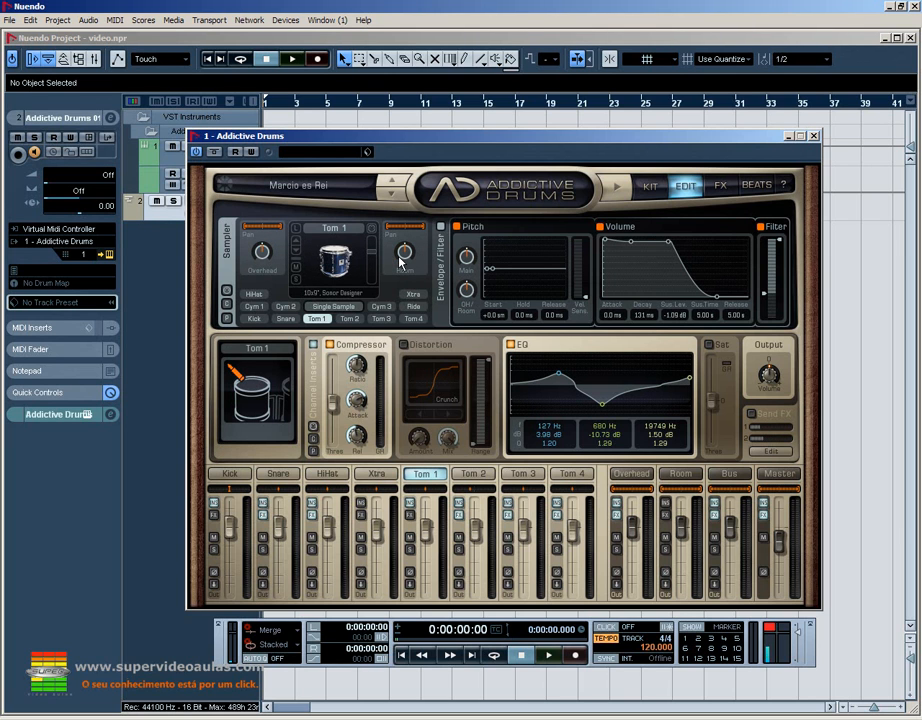
Step: Audition the Tom 1 sample several times with its current Overhead and Room levels
{"action": "left_click", "coordinate": [335, 258]}
{"action": "left_click", "coordinate": [338, 258]}
{"action": "left_click", "coordinate": [337, 257]}
{"action": "left_click", "coordinate": [338, 258]}
{"action": "left_click", "coordinate": [338, 258]}
{"action": "left_click", "coordinate": [338, 258]}
Step: Lower Tom 1's Room level in the sampler to about -43 dB and audition the drum
{"action": "left_click_drag", "start_coordinate": [406, 250], "coordinate": [397, 267]}
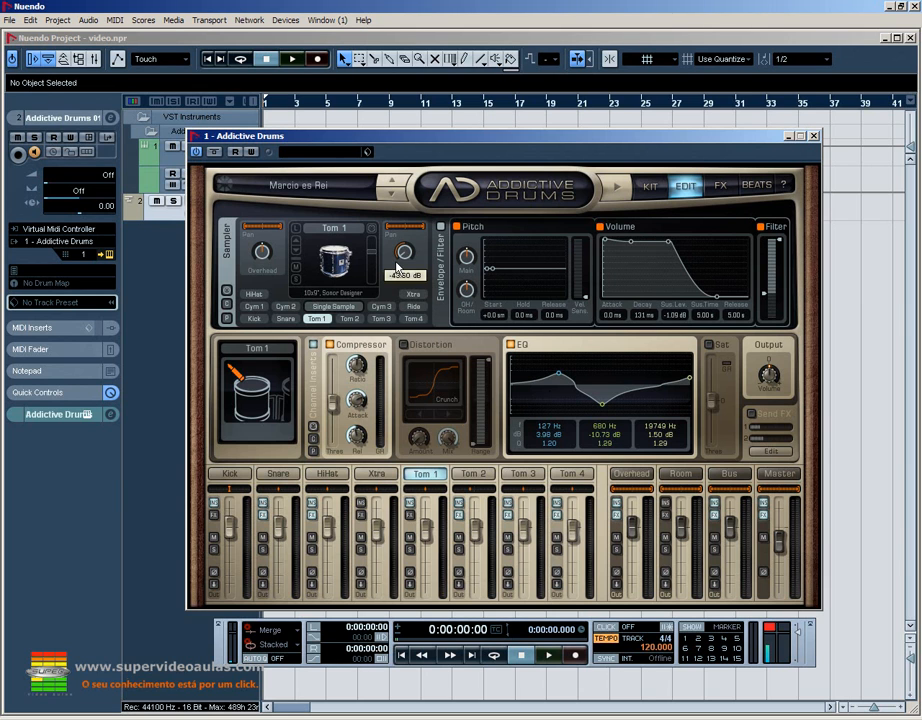
{"action": "left_click", "coordinate": [343, 253]}
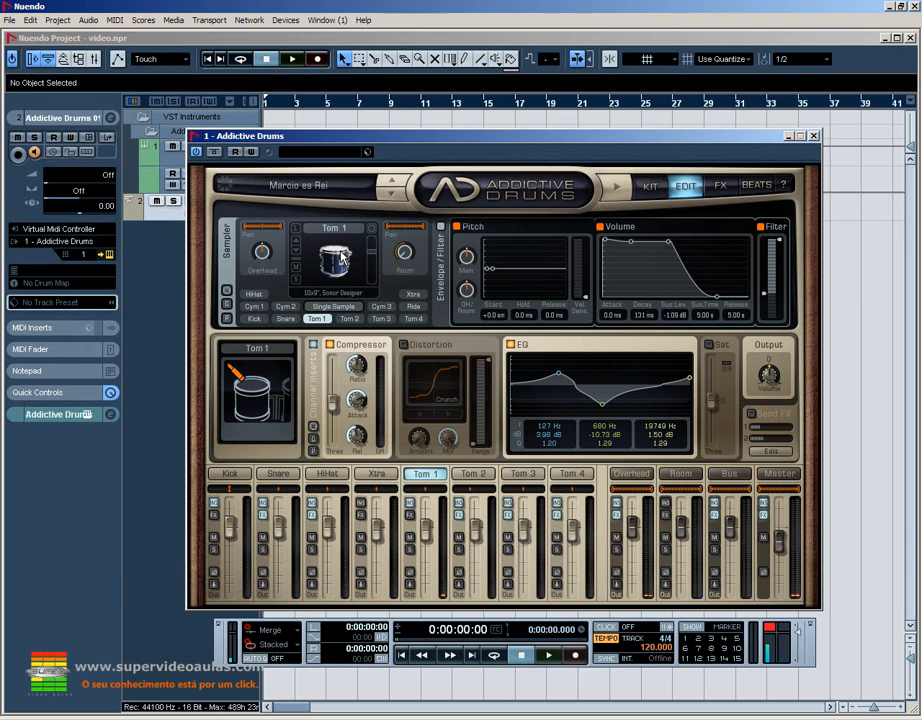
{"action": "left_click", "coordinate": [339, 257]}
{"action": "left_click", "coordinate": [339, 257]}
{"action": "left_click", "coordinate": [339, 257]}
{"action": "left_click", "coordinate": [343, 262]}
{"action": "left_click", "coordinate": [335, 260]}
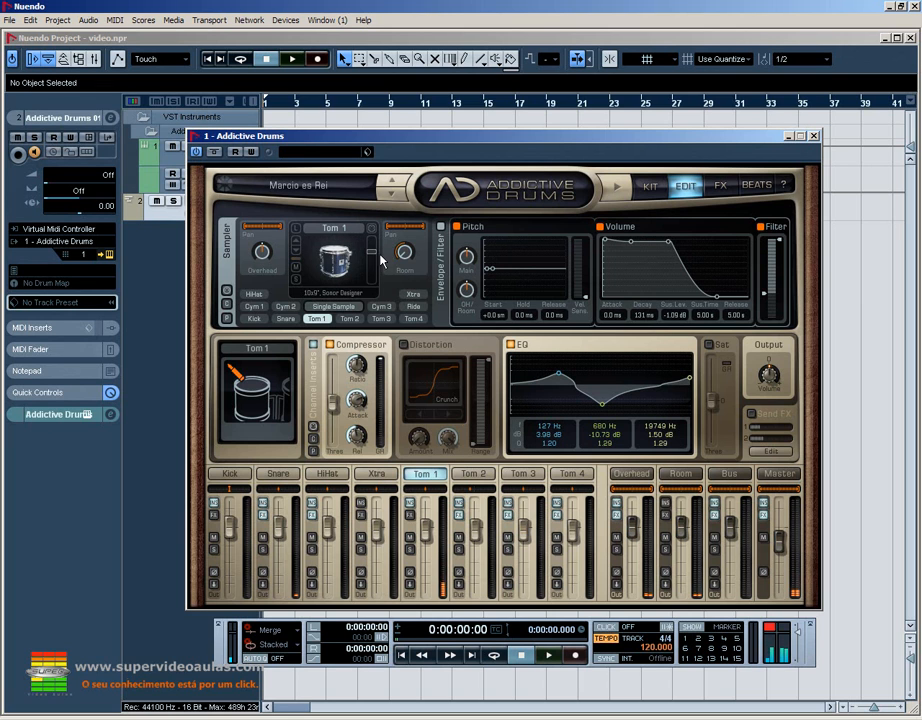
Step: Raise Tom 1's Room level in the sampler to 10.00 dB and audition the drum
{"action": "mouse_move", "coordinate": [403, 250]}
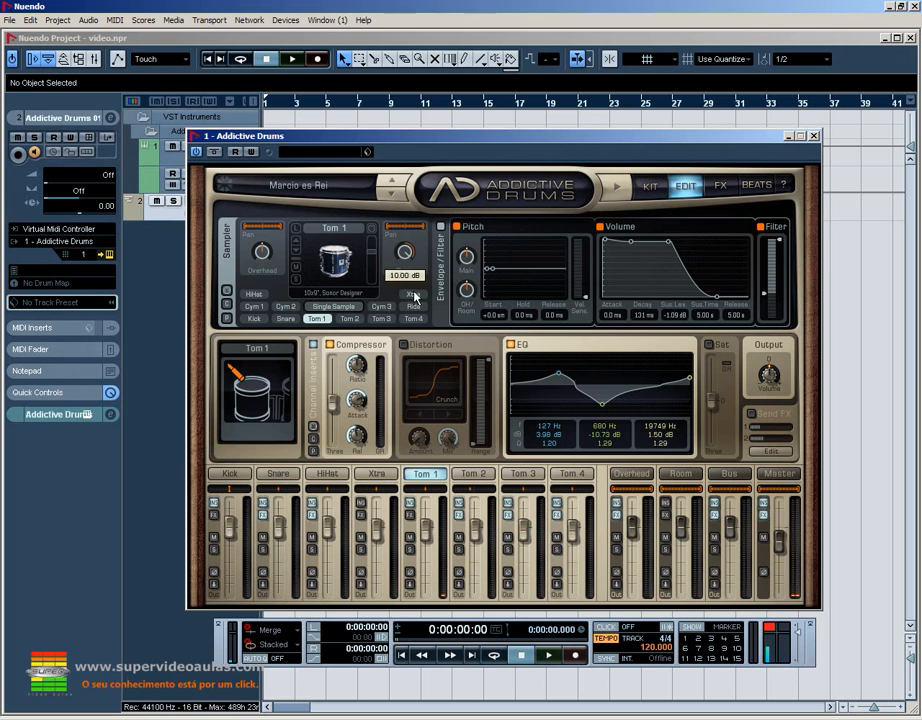
{"action": "left_click", "coordinate": [341, 260]}
{"action": "left_click", "coordinate": [342, 259]}
{"action": "left_click", "coordinate": [342, 259]}
{"action": "left_click", "coordinate": [343, 258]}
{"action": "left_click", "coordinate": [343, 258]}
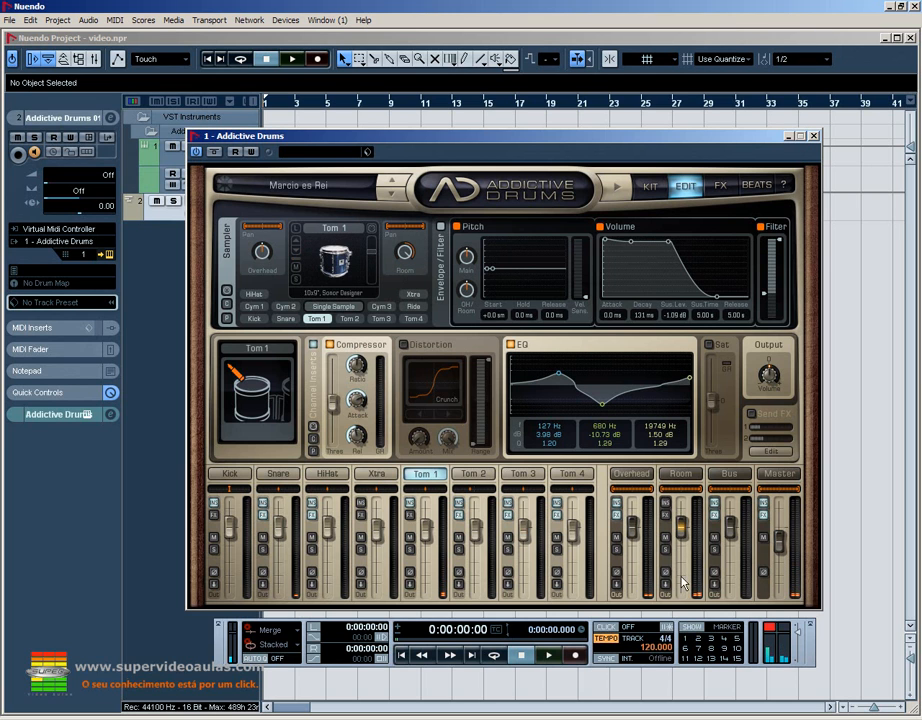
Step: Audition Tom 1 with its sampler Room level fully down at -∞ dB and at about -22.56 dB
{"action": "left_click_drag", "start_coordinate": [403, 248], "coordinate": [402, 257]}
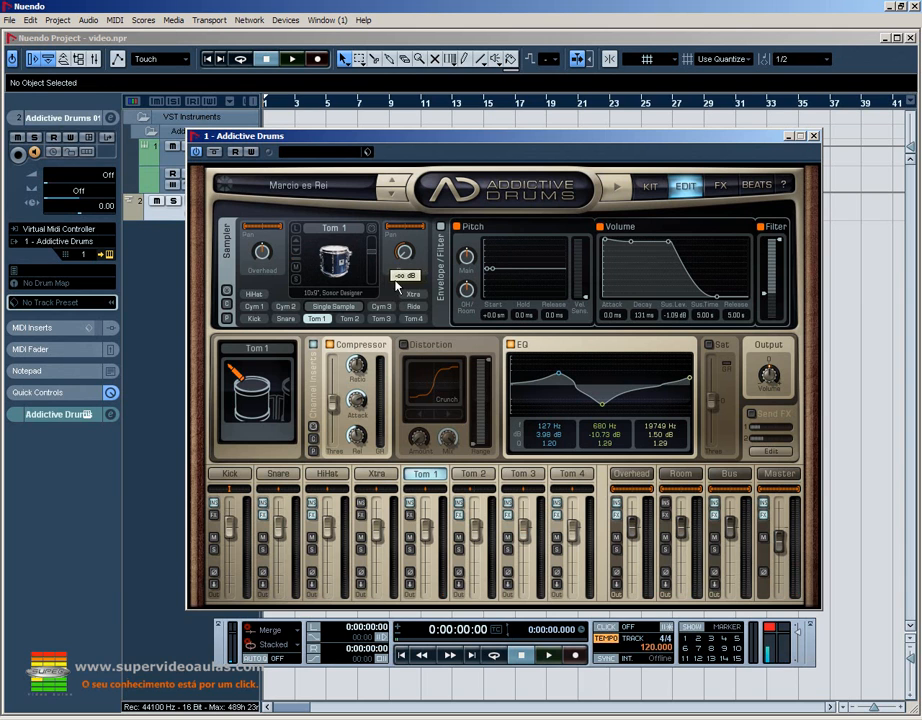
{"action": "left_click", "coordinate": [334, 256]}
{"action": "left_click", "coordinate": [334, 256]}
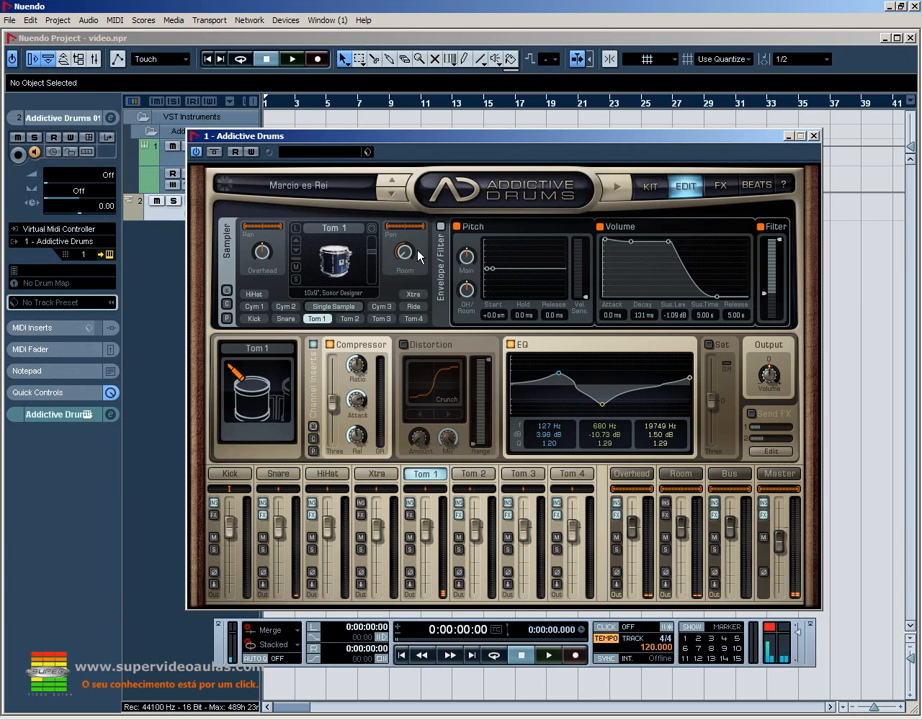
{"action": "left_click_drag", "start_coordinate": [402, 253], "coordinate": [403, 261]}
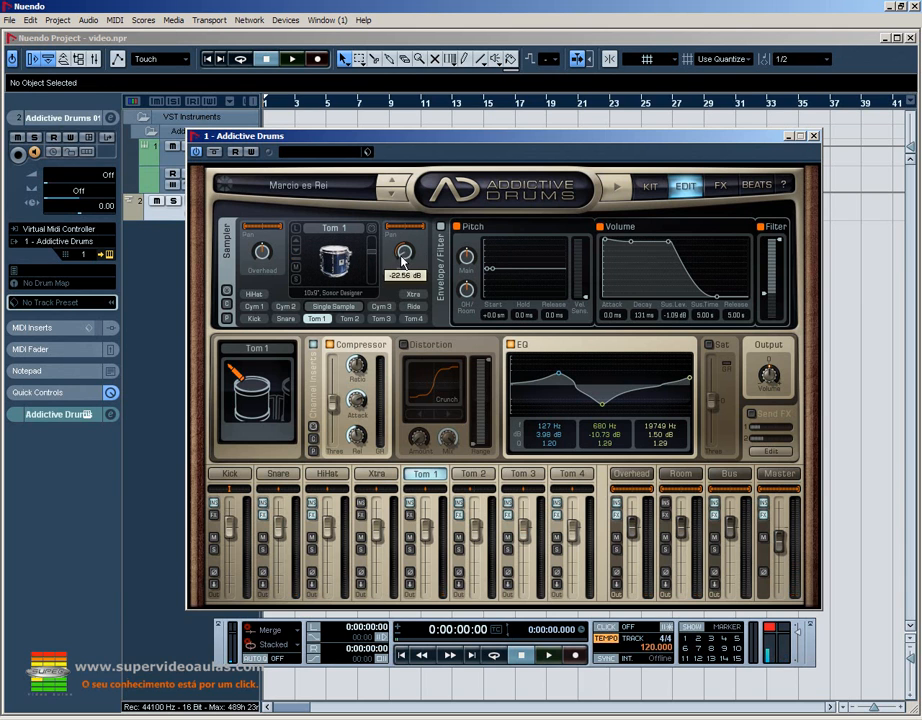
{"action": "left_click", "coordinate": [346, 255]}
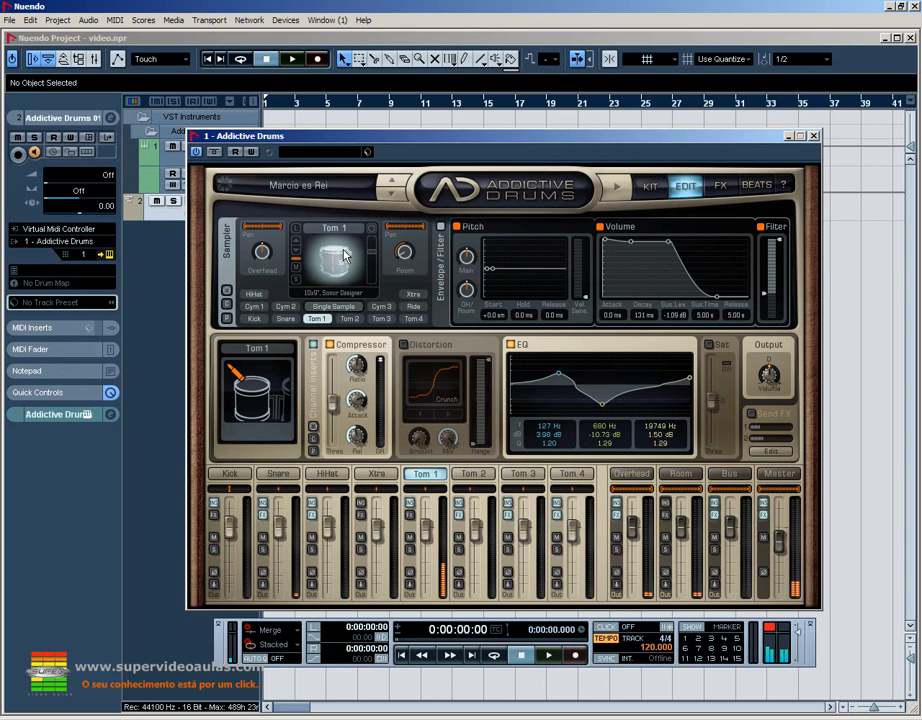
Step: Audition Tom 1 with its sampler Room level at about -1.45 dB and the mixer's Room fader fully down, restoring the fader
{"action": "left_click_drag", "start_coordinate": [681, 525], "coordinate": [668, 640]}
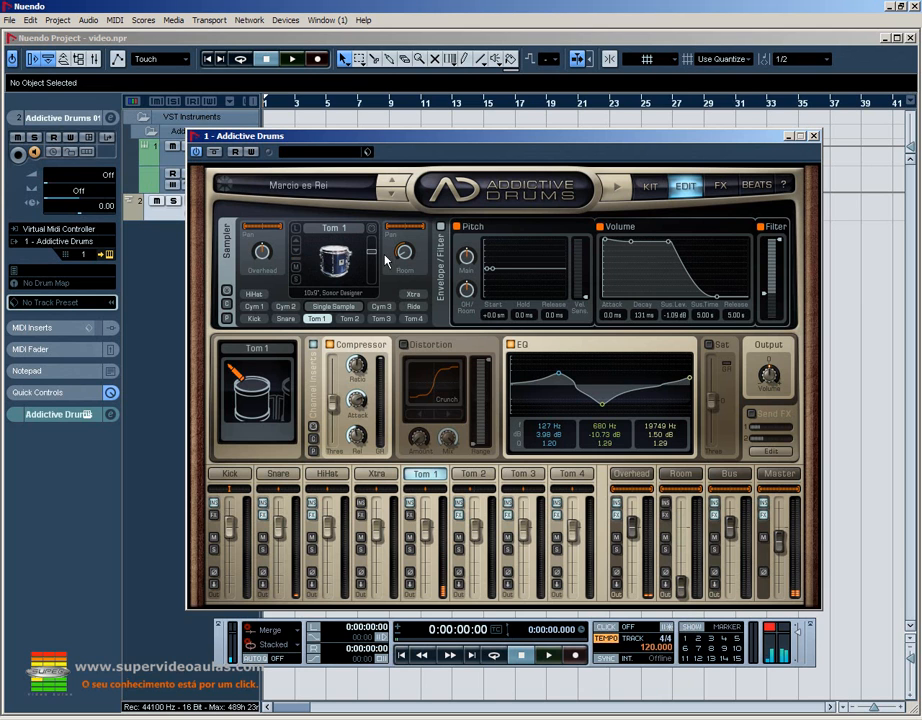
{"action": "mouse_move", "coordinate": [401, 242]}
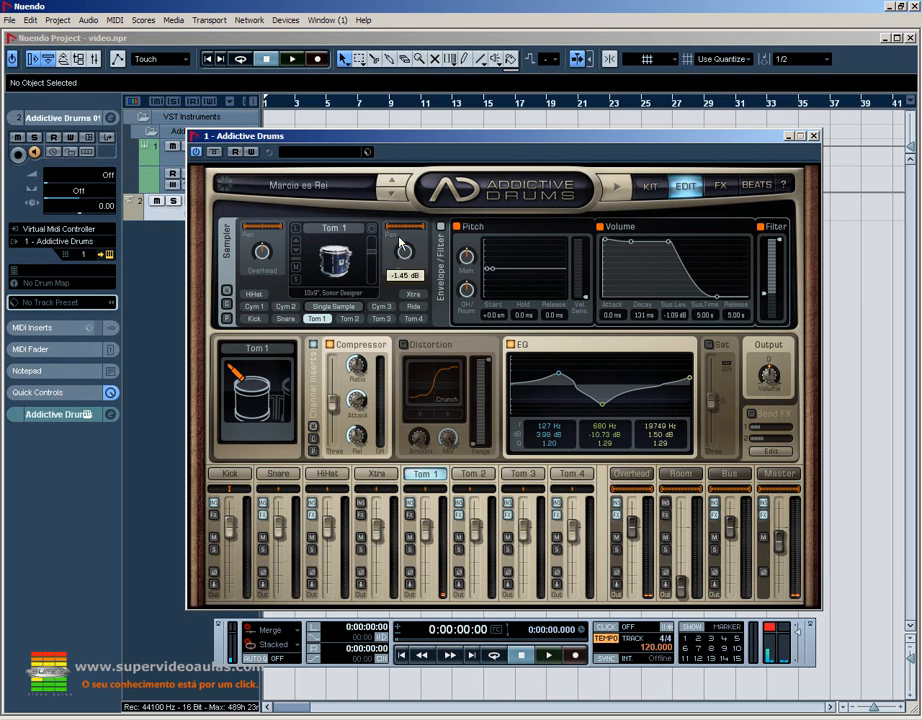
{"action": "left_click", "coordinate": [330, 255]}
{"action": "mouse_move", "coordinate": [394, 244]}
{"action": "left_click_drag", "start_coordinate": [681, 589], "coordinate": [681, 532]}
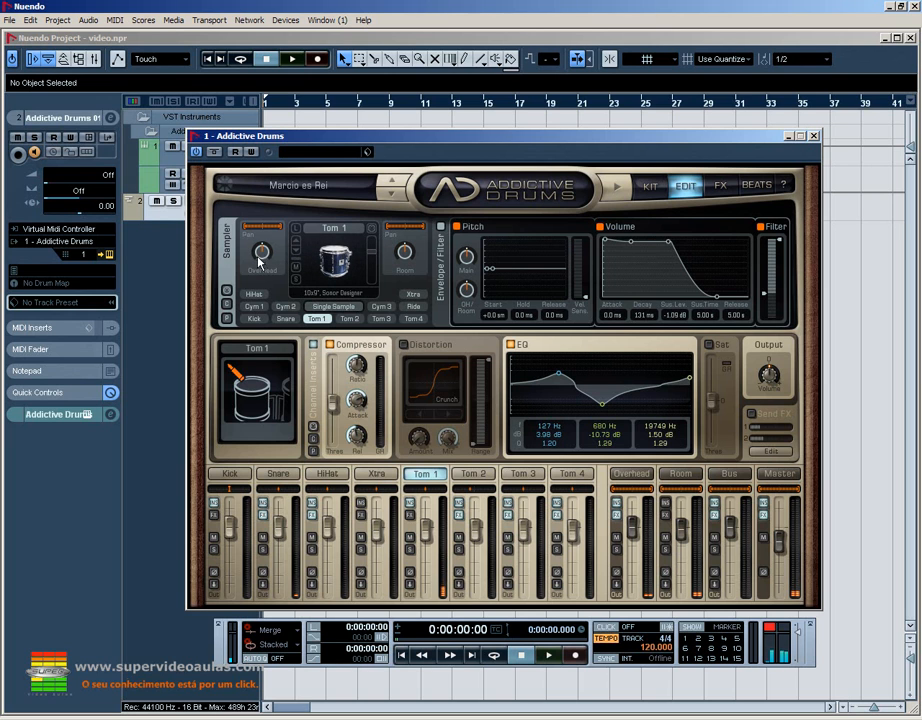
Step: Try different Overhead levels for Tom 1 in the sampler, audition the drum, and return the level to its centre position
{"action": "left_click_drag", "start_coordinate": [263, 250], "coordinate": [291, 274]}
{"action": "left_click", "coordinate": [337, 258]}
{"action": "left_click", "coordinate": [338, 257]}
{"action": "left_click_drag", "start_coordinate": [256, 256], "coordinate": [314, 271]}
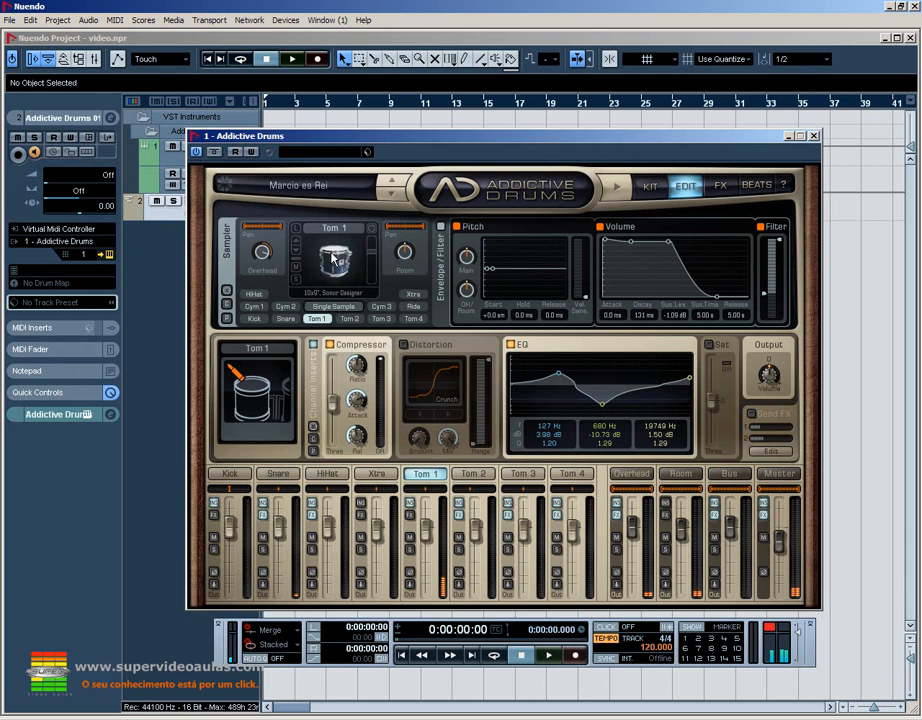
{"action": "mouse_move", "coordinate": [257, 260]}
{"action": "left_mouse_down"}
{"action": "mouse_move", "coordinate": [253, 268]}
{"action": "mouse_move", "coordinate": [262, 230]}
{"action": "mouse_move", "coordinate": [263, 264]}
{"action": "mouse_move", "coordinate": [263, 243]}
{"action": "mouse_move", "coordinate": [274, 236]}
{"action": "mouse_move", "coordinate": [268, 226]}
{"action": "mouse_move", "coordinate": [265, 248]}
{"action": "left_mouse_up"}
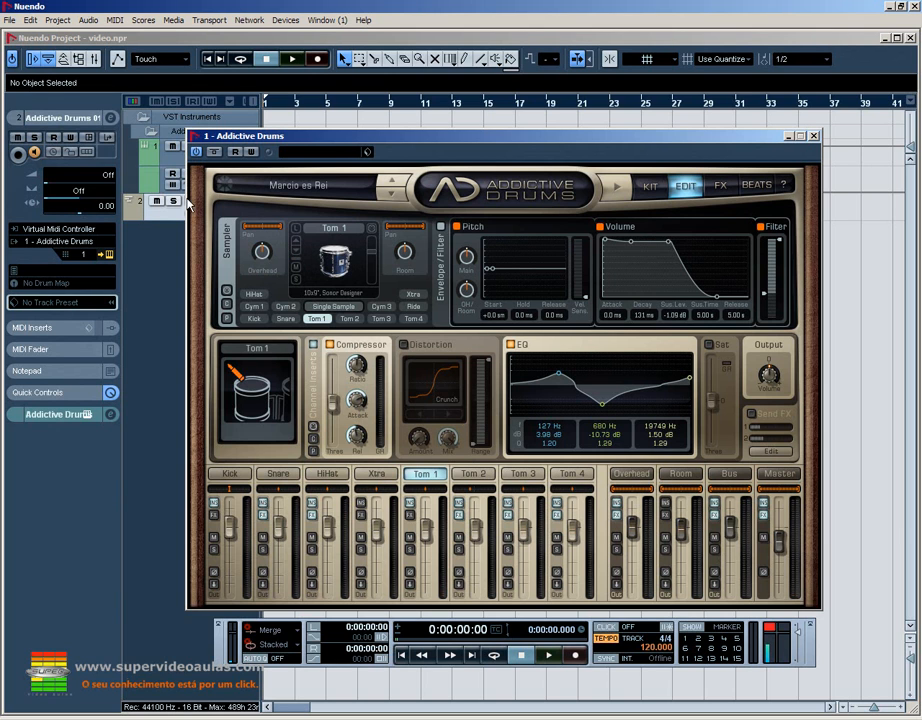
Step: Collapse Tom 1's Overhead pan to the centre and pan its Room signal fully right in the sampler
{"action": "left_click", "coordinate": [263, 230]}
{"action": "left_click_drag", "start_coordinate": [266, 154], "coordinate": [266, 193]}
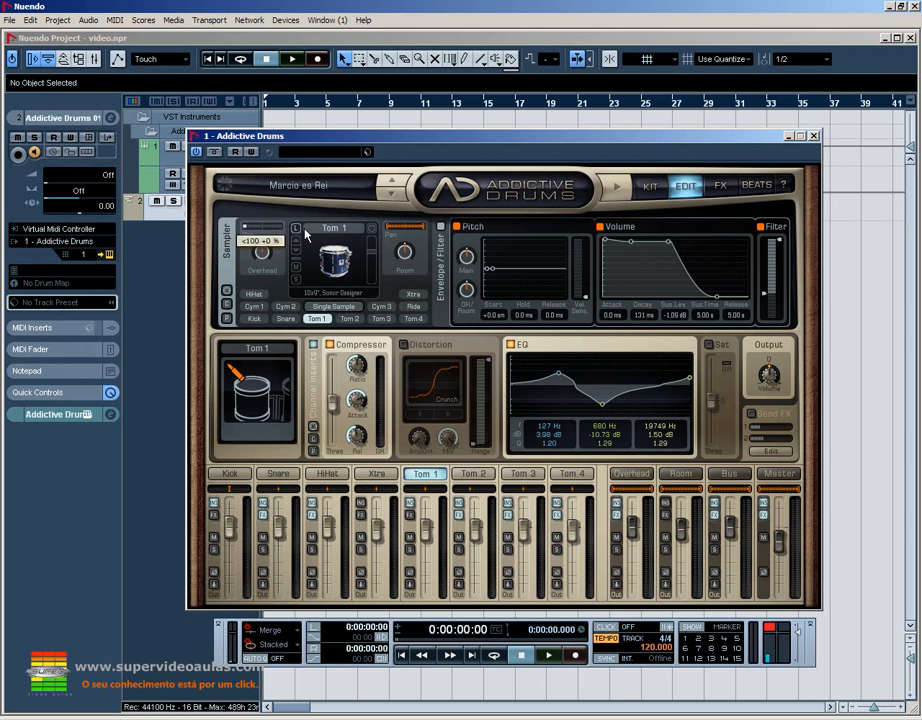
{"action": "left_click", "coordinate": [418, 230]}
{"action": "left_click_drag", "start_coordinate": [404, 226], "coordinate": [406, 243]}
{"action": "left_click_drag", "start_coordinate": [405, 227], "coordinate": [428, 227]}
Step: Audition Tom 1 repeatedly with these pan settings, striking different spots on the drum picture
{"action": "left_click", "coordinate": [340, 253]}
{"action": "left_click", "coordinate": [340, 256]}
{"action": "left_click", "coordinate": [340, 256]}
{"action": "left_click", "coordinate": [340, 256]}
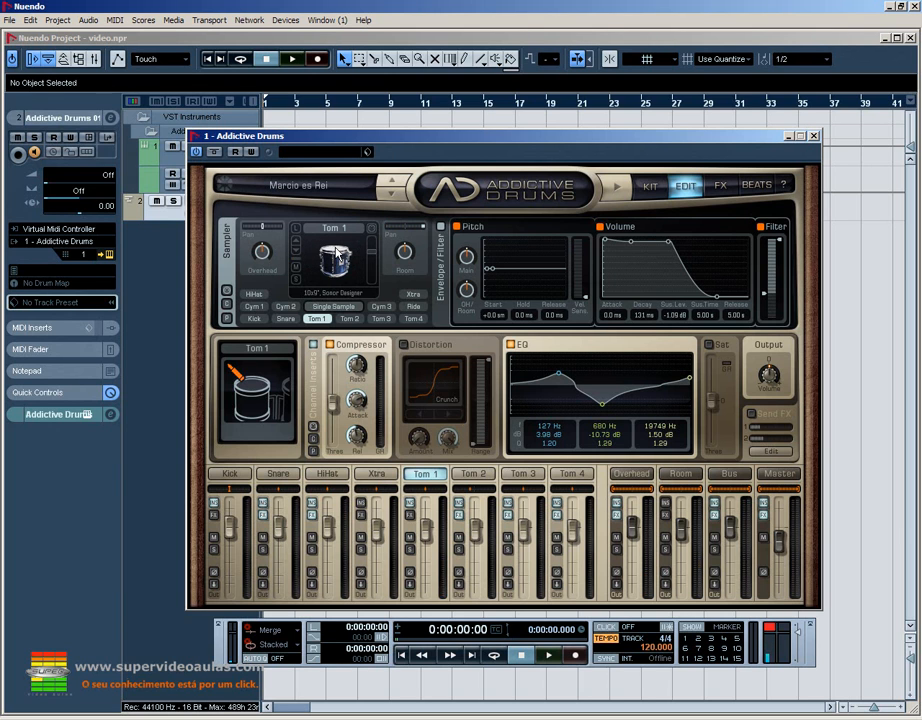
{"action": "left_click", "coordinate": [337, 256]}
{"action": "left_click", "coordinate": [336, 266]}
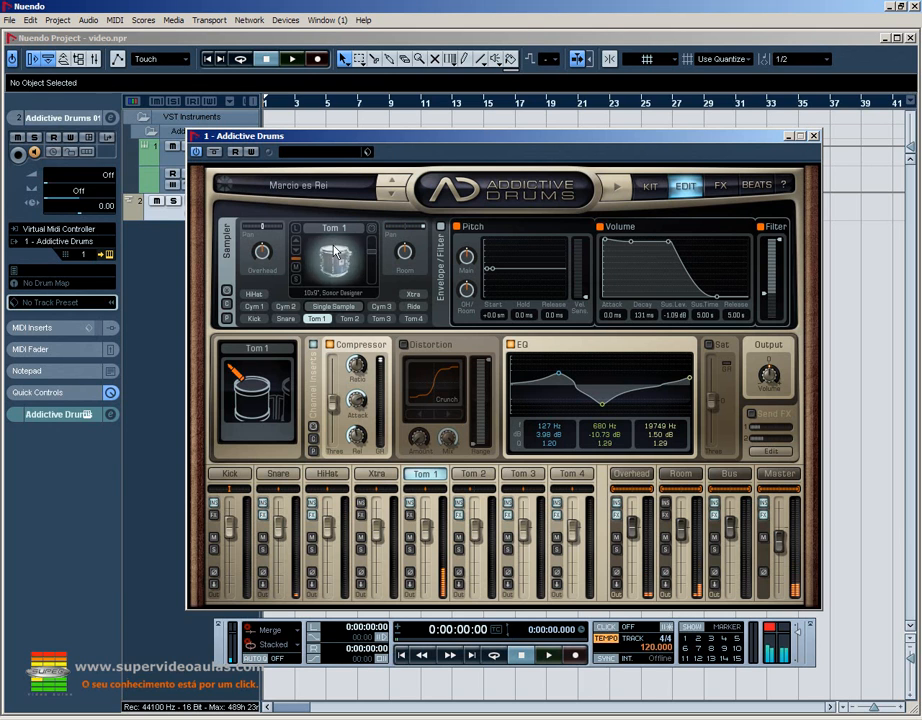
{"action": "left_click", "coordinate": [335, 267]}
{"action": "left_click", "coordinate": [336, 264]}
{"action": "left_click", "coordinate": [337, 260]}
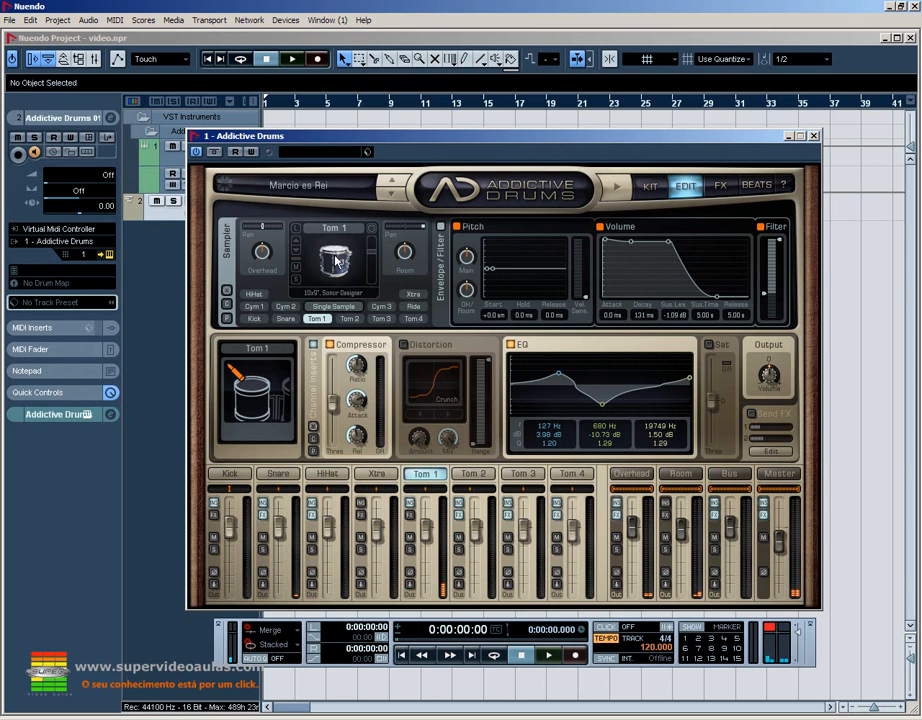
{"action": "left_click", "coordinate": [337, 255]}
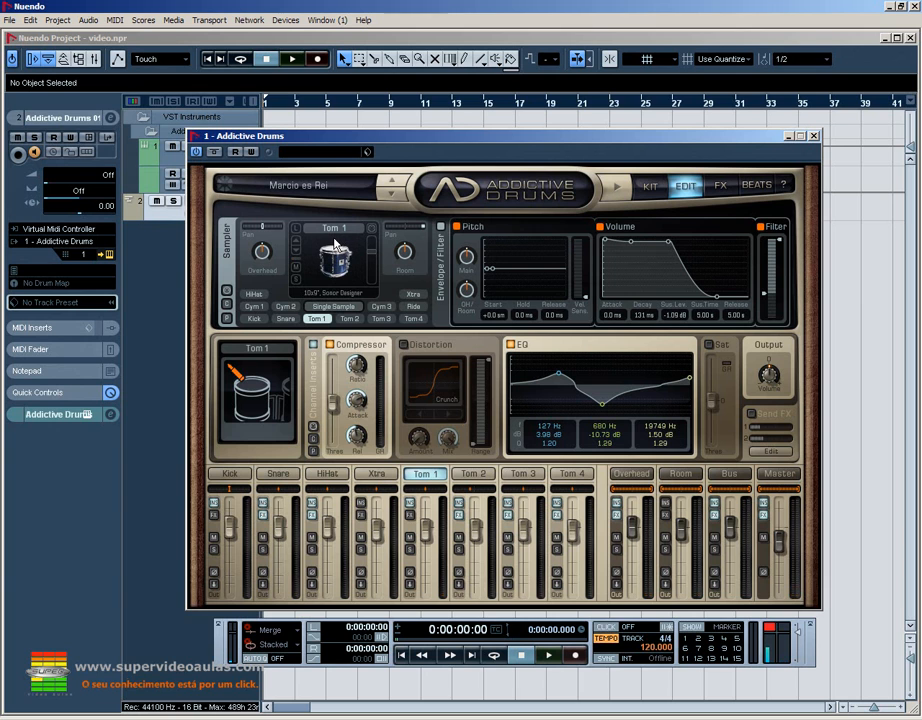
{"action": "left_click", "coordinate": [334, 266]}
{"action": "left_click", "coordinate": [334, 280]}
{"action": "left_click", "coordinate": [354, 268]}
{"action": "left_click", "coordinate": [354, 261]}
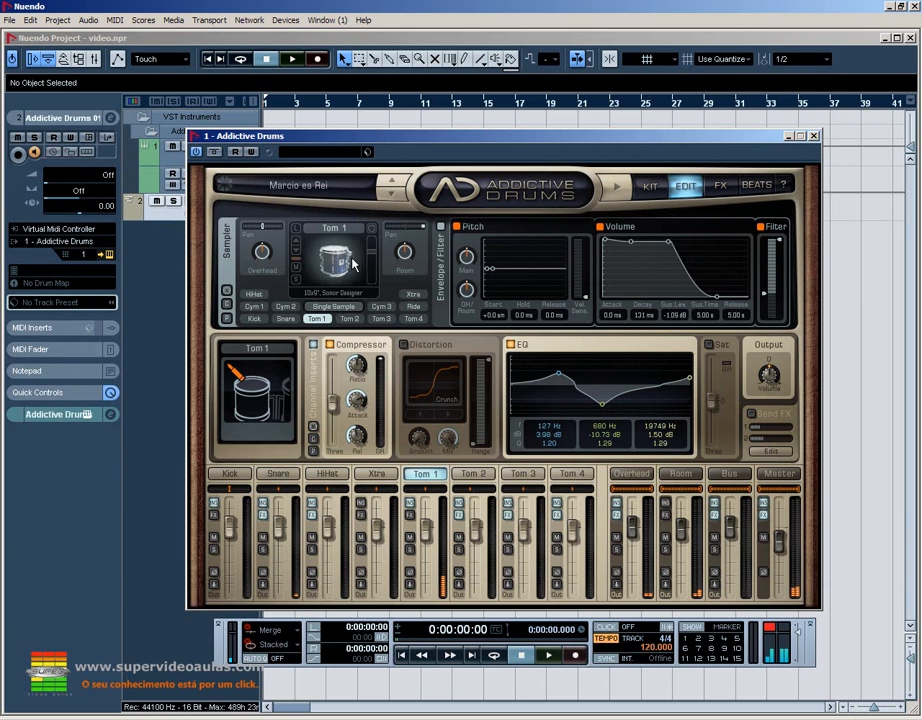
{"action": "left_click", "coordinate": [308, 267]}
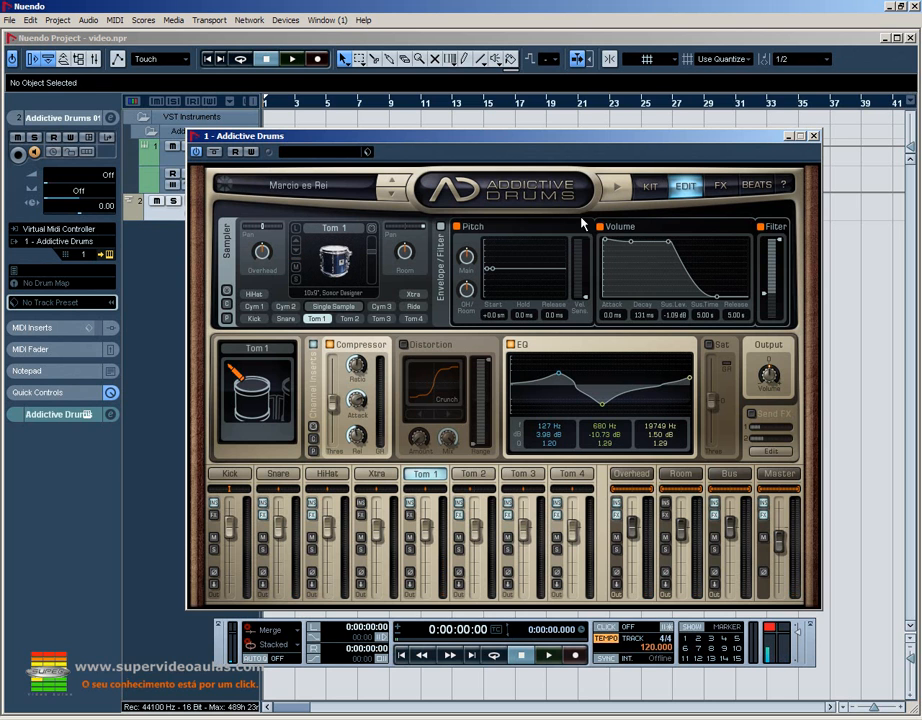
Step: Check the kit page, then swap Tom 1 to the 10x8" Tama Starclassic and back to the 10x9" Sonor Designer on the edit page
{"action": "left_click", "coordinate": [652, 187]}
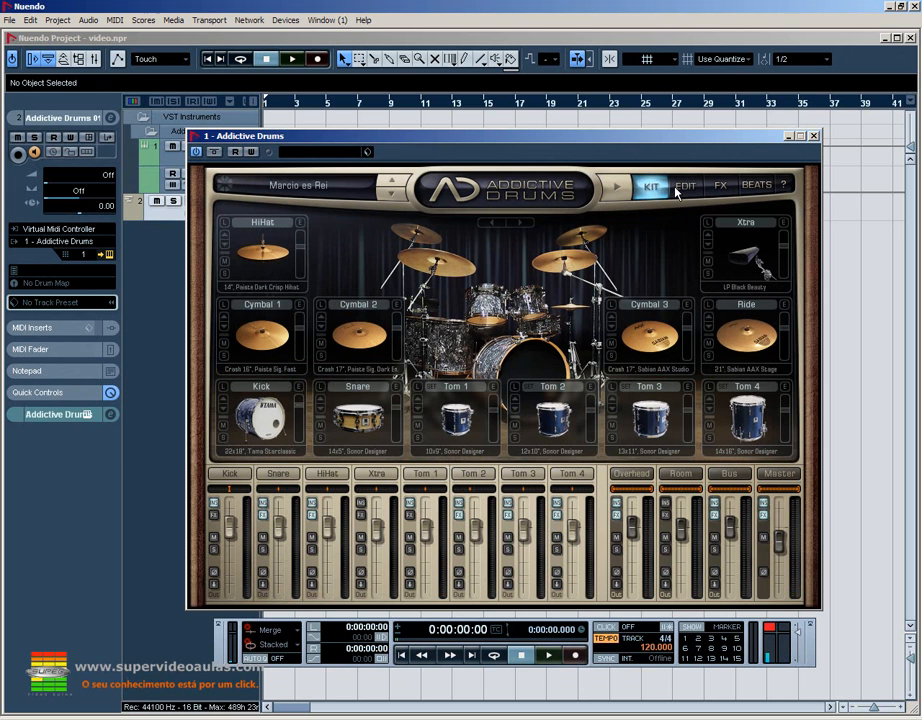
{"action": "left_click", "coordinate": [682, 188]}
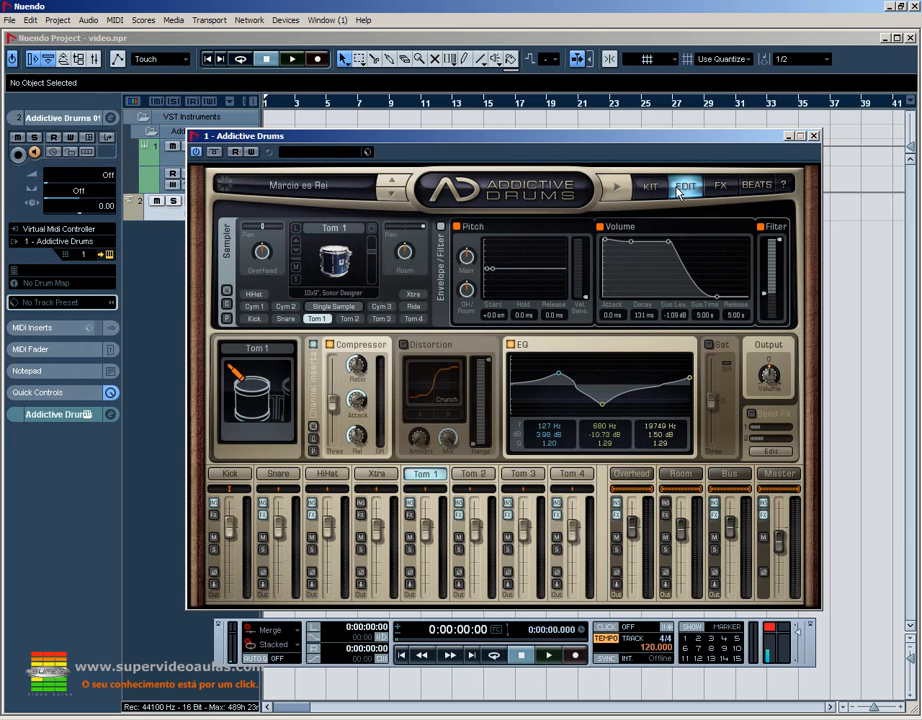
{"action": "left_click", "coordinate": [294, 244]}
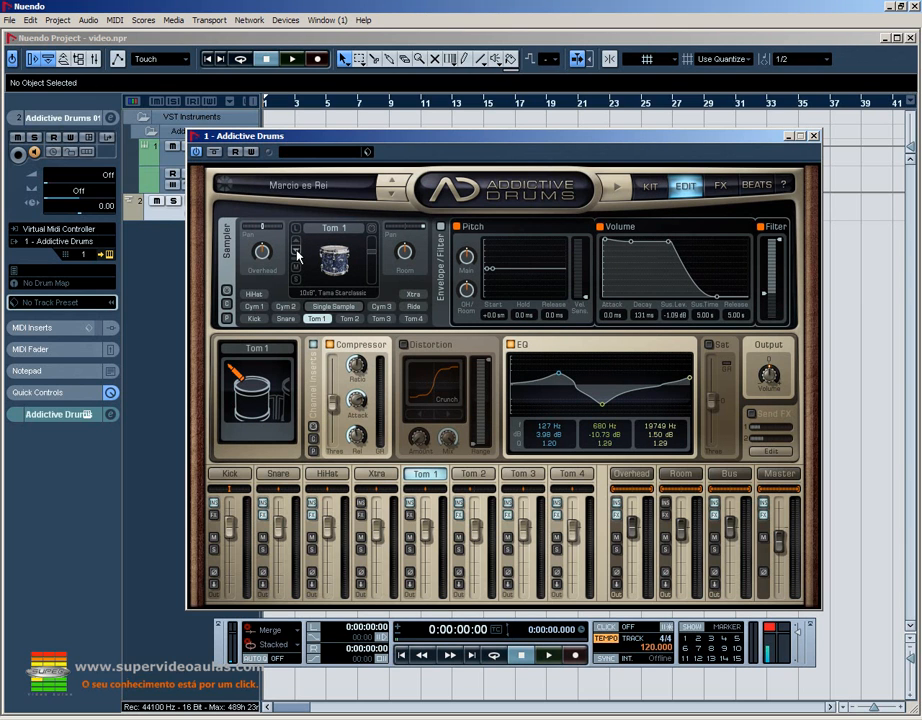
{"action": "left_click", "coordinate": [296, 253]}
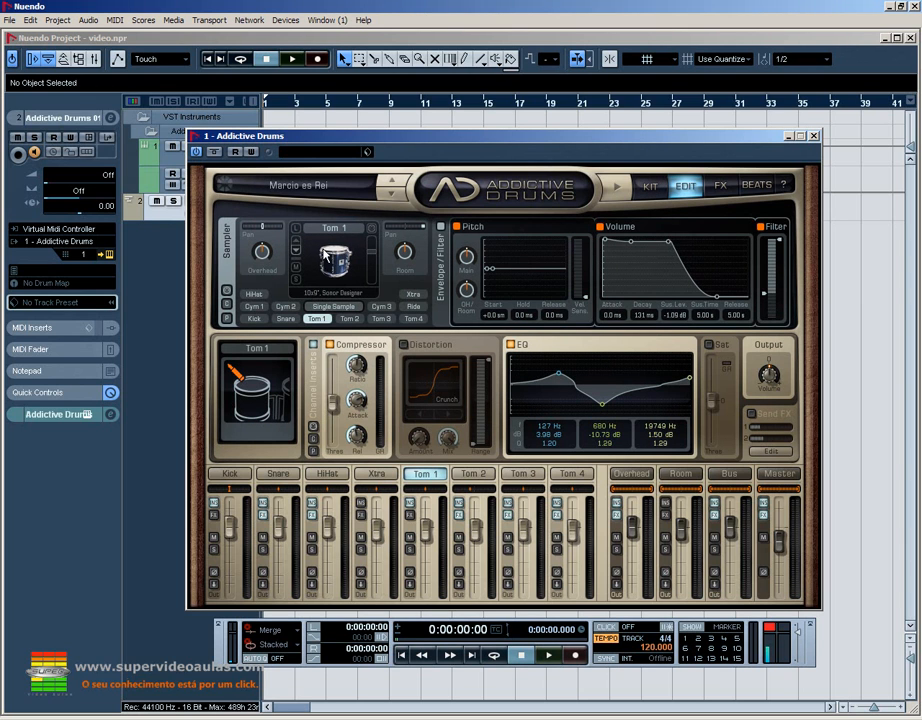
Step: Examine Tom 1's mapping window with its stroke types and key assignments, and cancel it without changes
{"action": "left_click", "coordinate": [371, 231]}
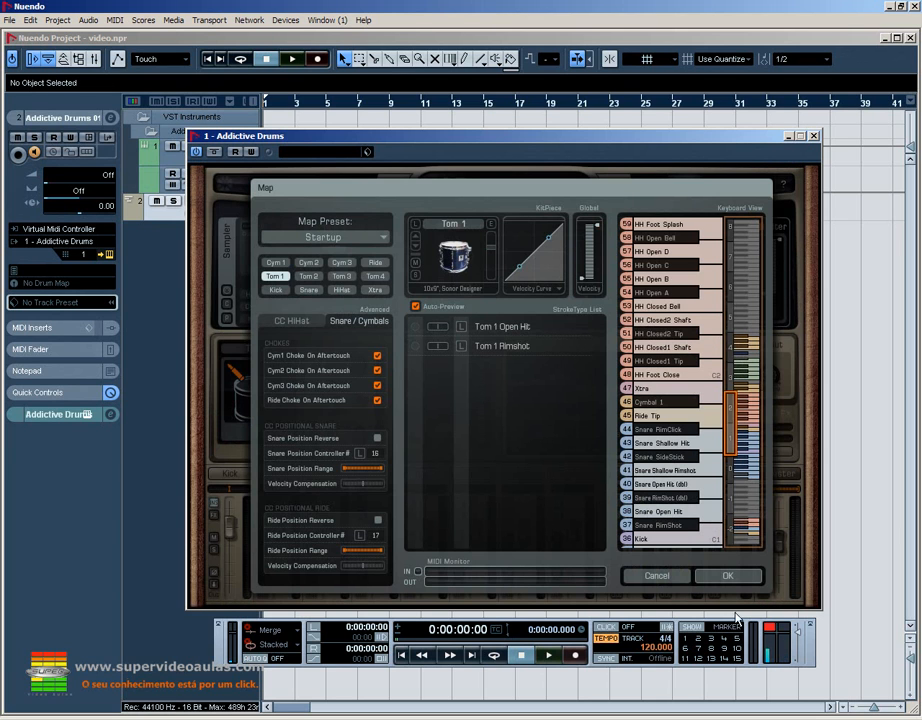
{"action": "left_click", "coordinate": [672, 580]}
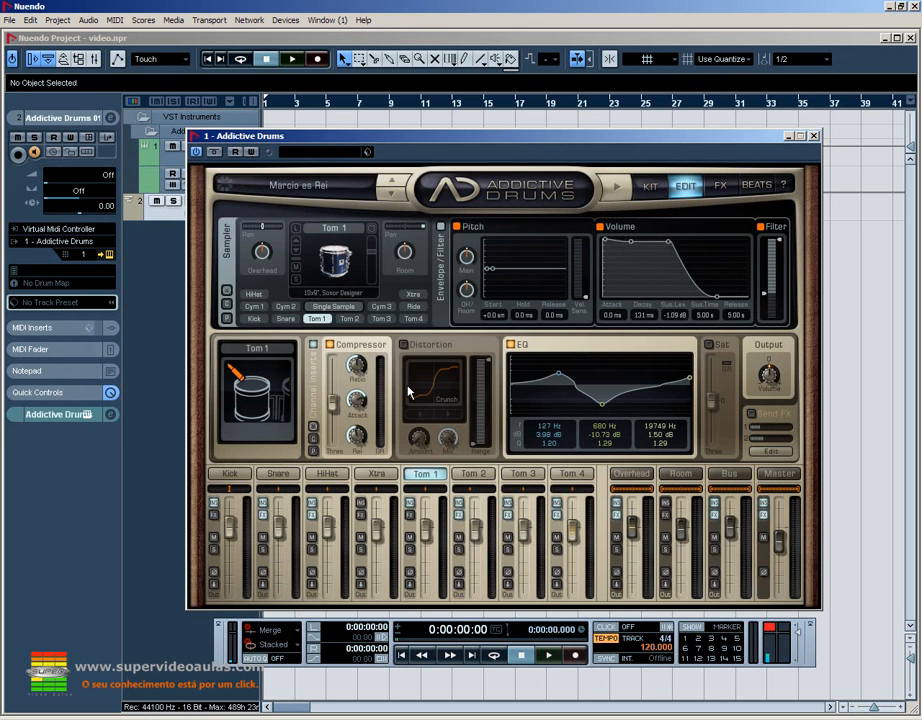
Step: Audition Tom 1, Tom 2, Tom 3 and Tom 4 one after another in the sampler
{"action": "left_click", "coordinate": [338, 270]}
{"action": "left_click", "coordinate": [347, 319]}
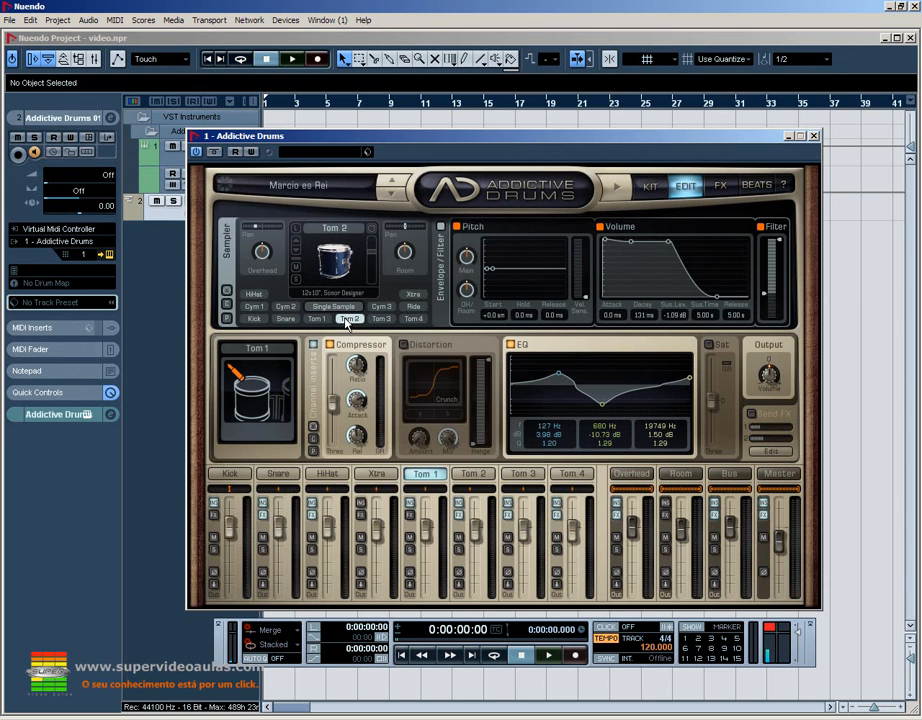
{"action": "left_click", "coordinate": [338, 262]}
{"action": "left_click", "coordinate": [376, 320]}
{"action": "left_click", "coordinate": [345, 259]}
{"action": "left_click", "coordinate": [413, 319]}
{"action": "left_click", "coordinate": [345, 268]}
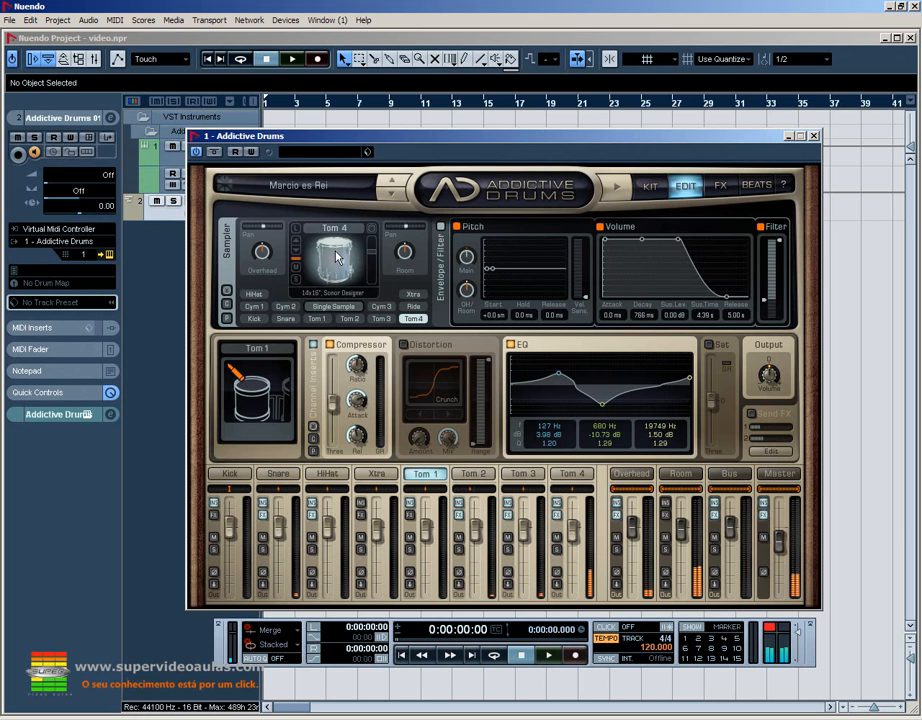
Step: Inspect the sampler settings of Cymbal 3 and the Ride, returning to Tom 1
{"action": "left_click", "coordinate": [381, 306]}
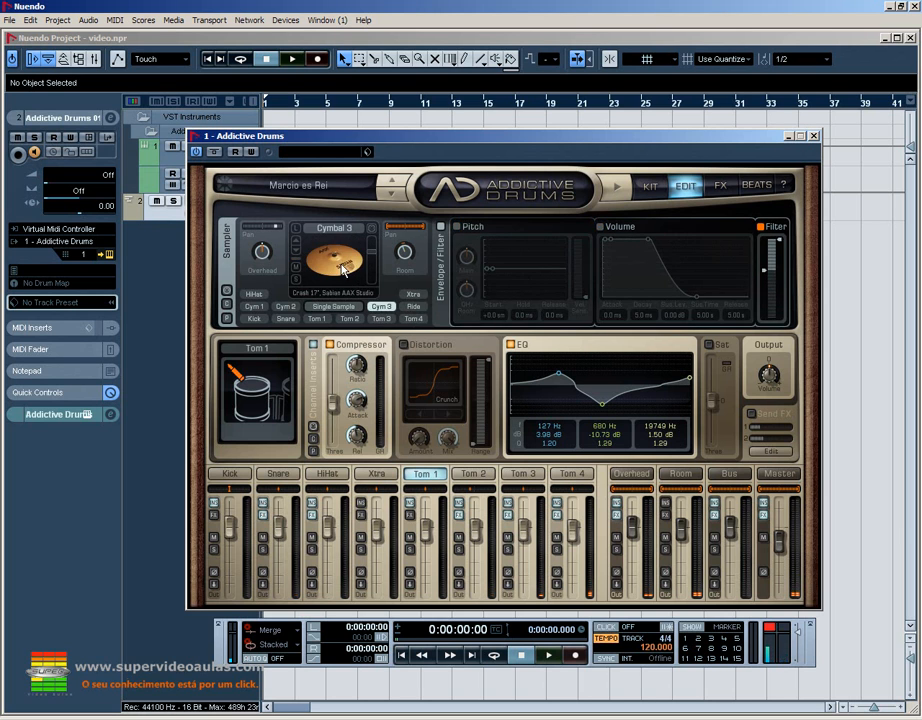
{"action": "left_click", "coordinate": [413, 306]}
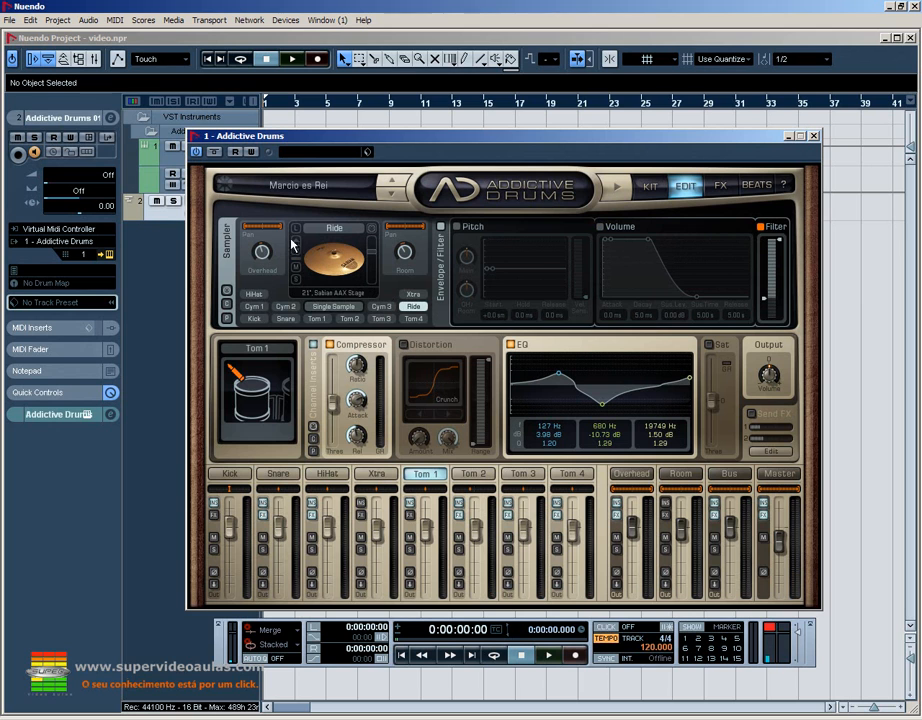
{"action": "left_click", "coordinate": [316, 319]}
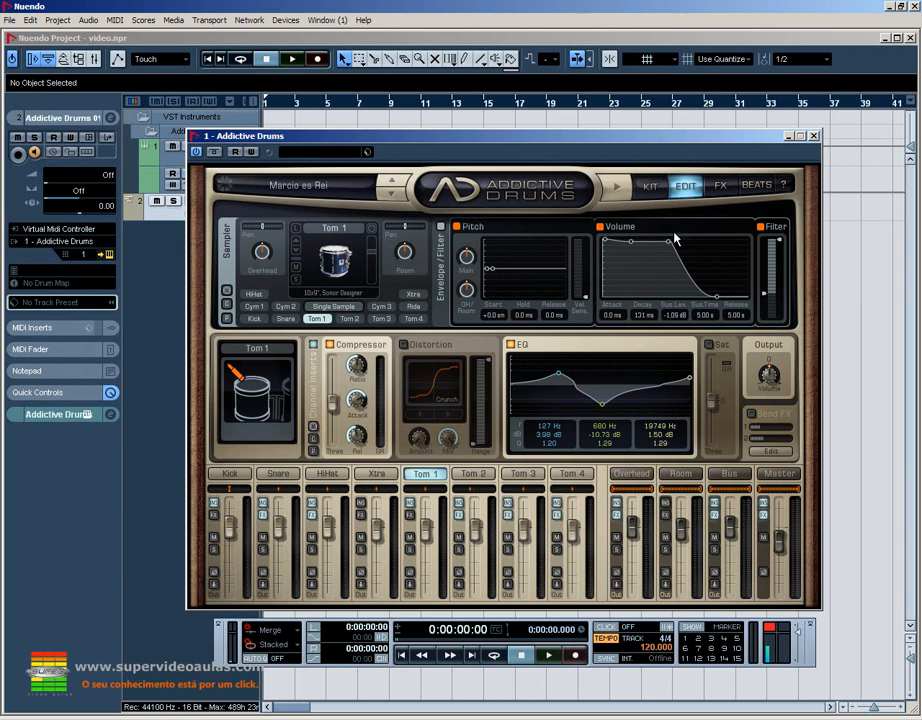
Step: Bypass and re-enable Tom 1's whole Envelope/Filter section, and do the same with its Pitch envelope
{"action": "left_click", "coordinate": [441, 229]}
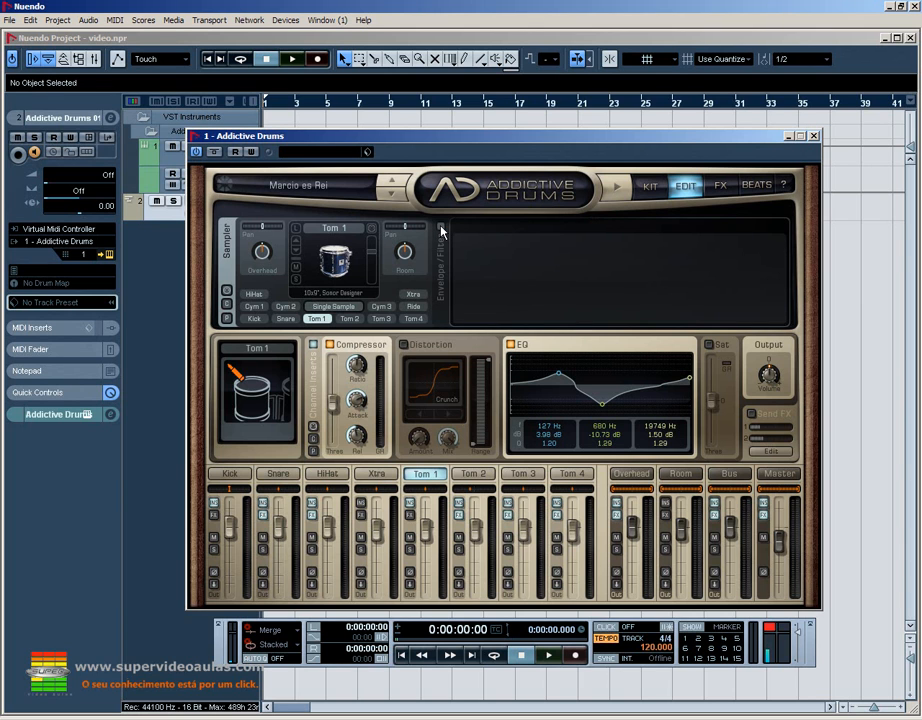
{"action": "left_click", "coordinate": [441, 229]}
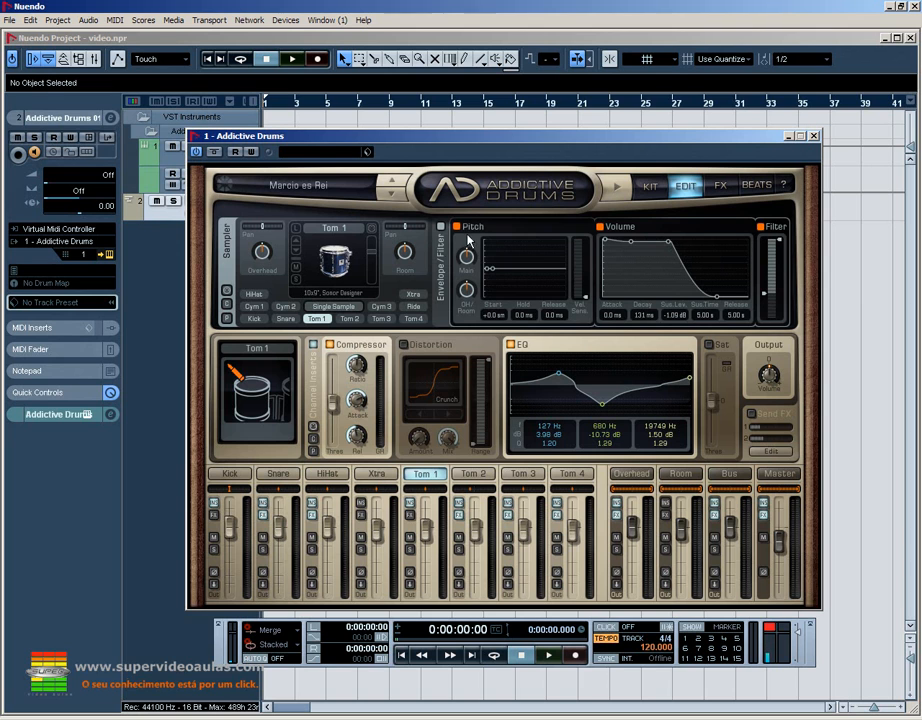
{"action": "left_click", "coordinate": [456, 228]}
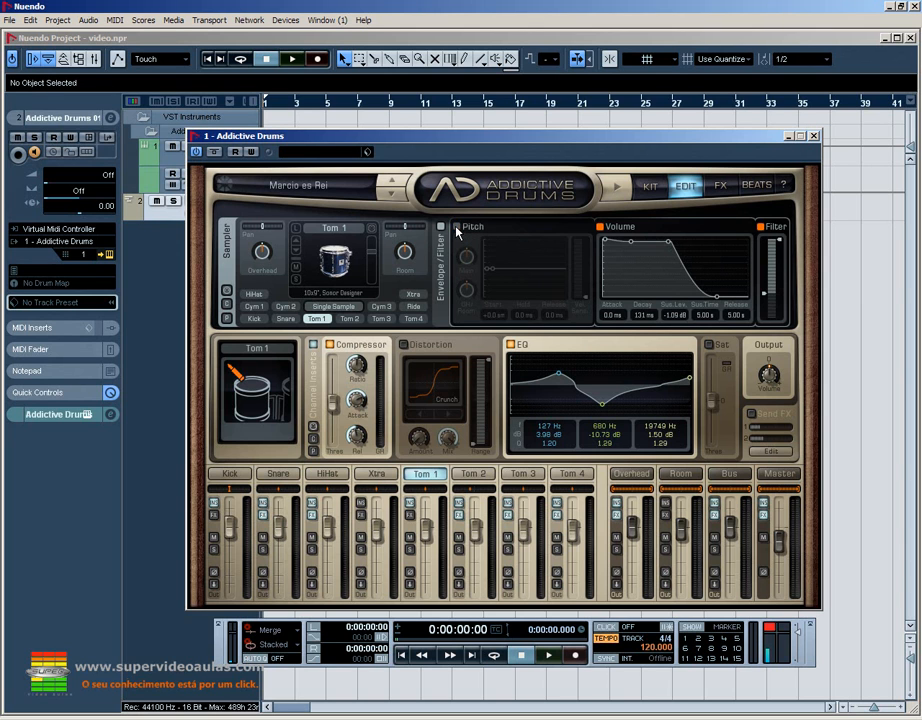
{"action": "left_click", "coordinate": [456, 228]}
Step: Turn off Tom 1's Volume and Pitch envelopes and audition the drum
{"action": "left_click", "coordinate": [599, 228]}
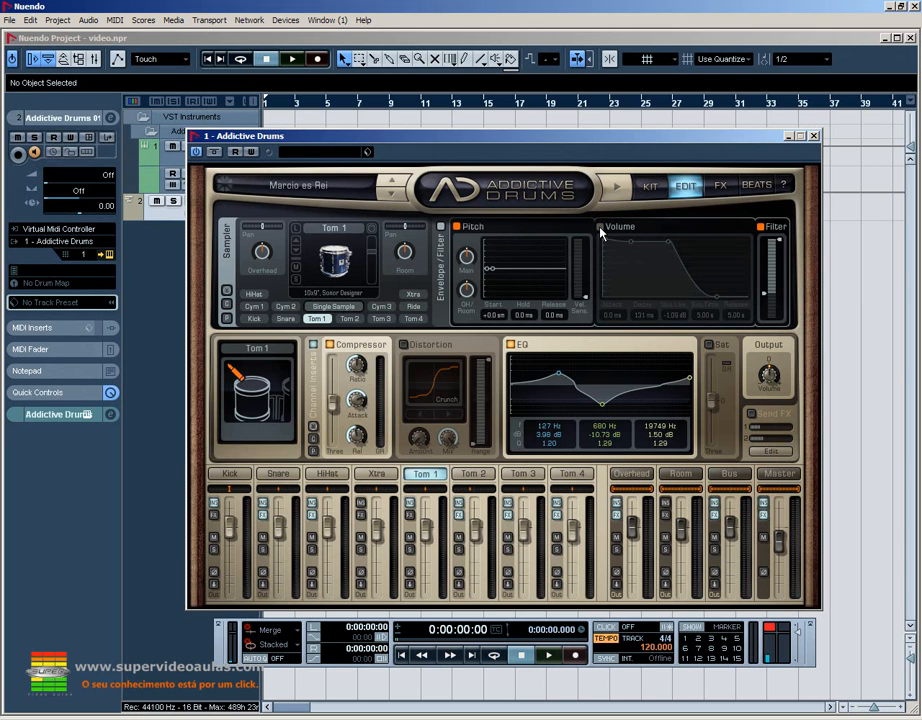
{"action": "left_click", "coordinate": [457, 228]}
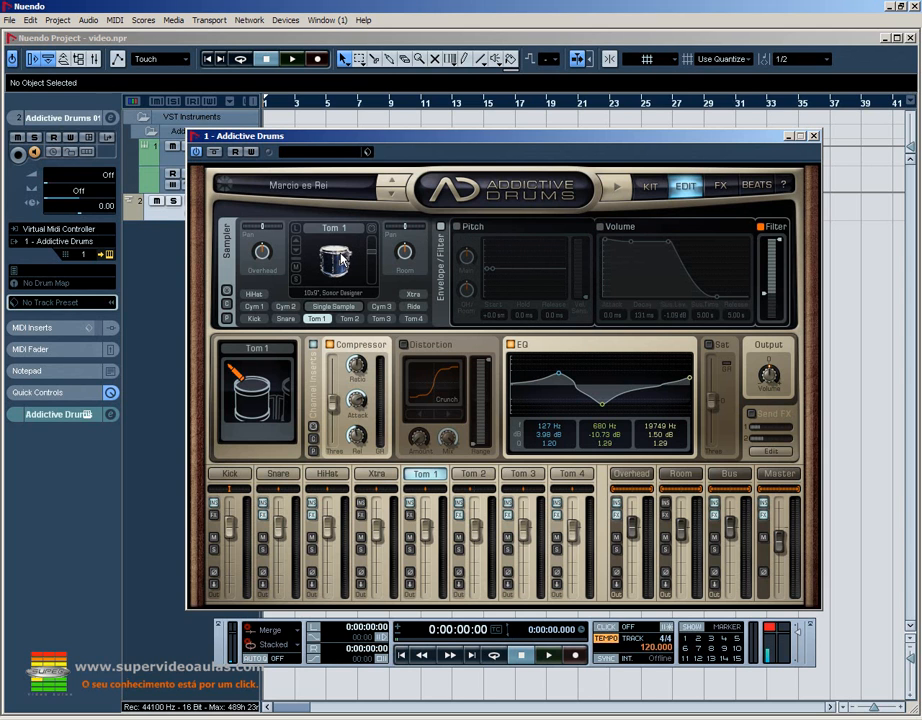
{"action": "left_click", "coordinate": [341, 258]}
{"action": "left_click", "coordinate": [341, 259]}
Step: Re-enable Tom 1's Pitch envelope with an 89.5 ms release, try adjusting its Main pitch, and audition the drum
{"action": "left_click", "coordinate": [457, 228]}
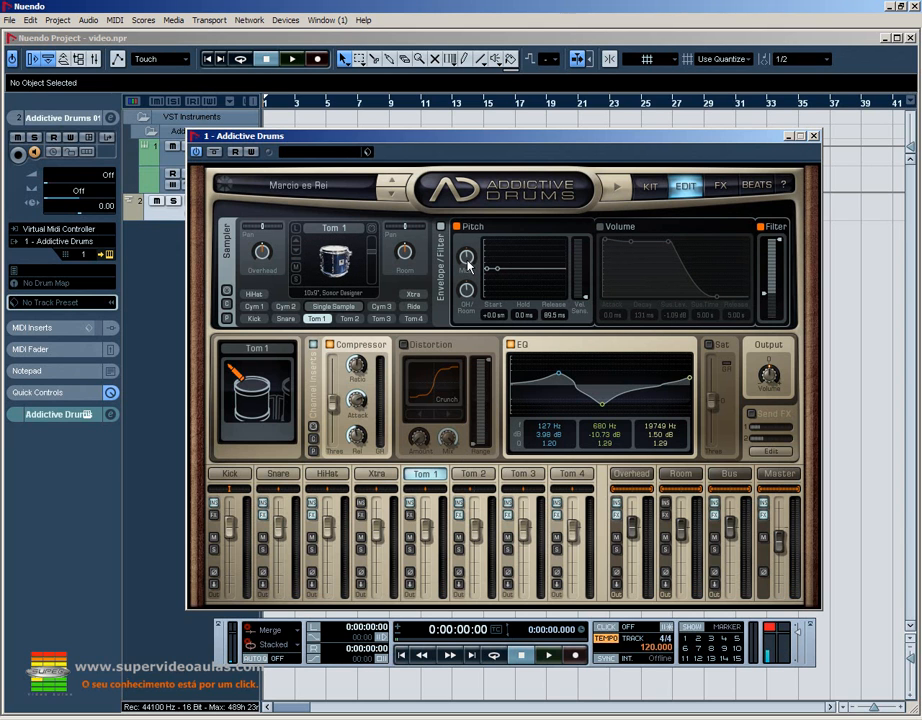
{"action": "mouse_move", "coordinate": [468, 249]}
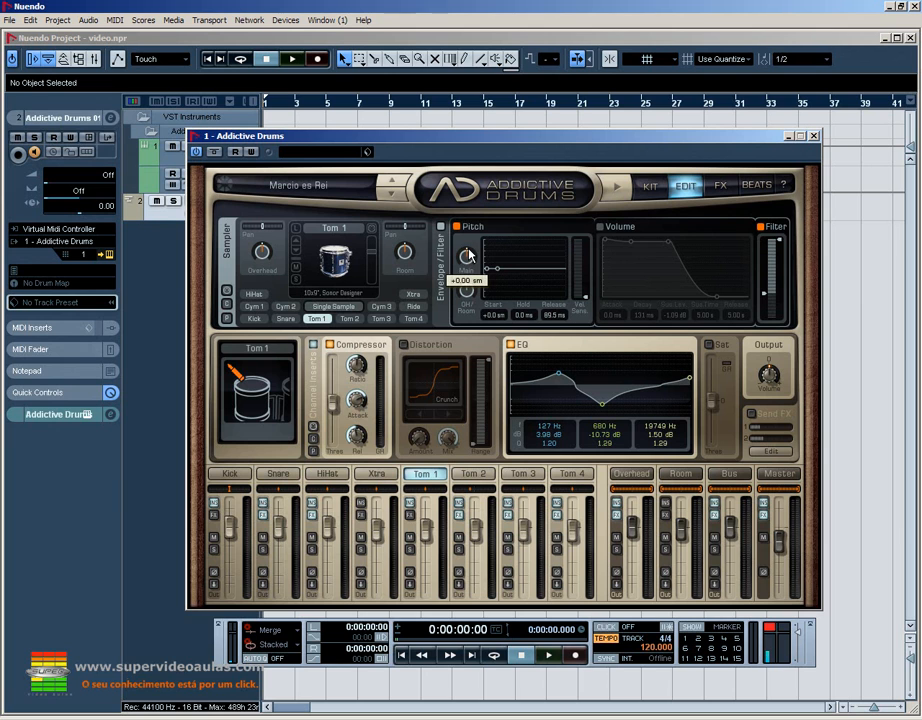
{"action": "mouse_move", "coordinate": [469, 254]}
{"action": "left_mouse_down"}
{"action": "mouse_move", "coordinate": [477, 246]}
{"action": "mouse_move", "coordinate": [463, 250]}
{"action": "left_mouse_up"}
{"action": "left_click_drag", "start_coordinate": [465, 255], "coordinate": [467, 256]}
{"action": "left_click", "coordinate": [346, 251]}
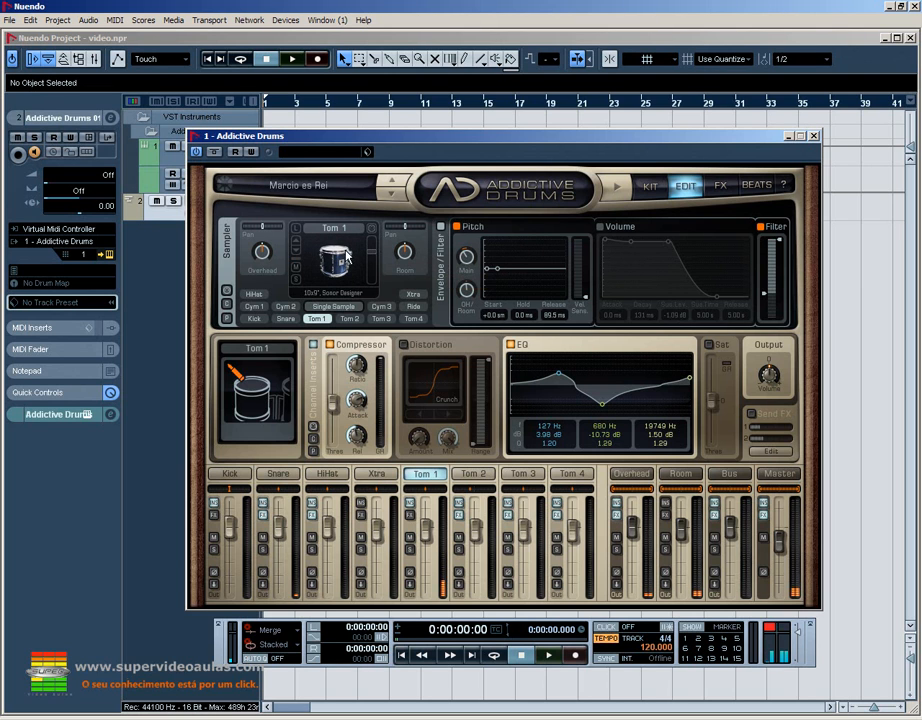
Step: Try adjusting Tom 1's Main pitch and an OH/Room pitch of -9.94 semitones, auditioning the drum after each change
{"action": "mouse_move", "coordinate": [465, 256]}
{"action": "left_mouse_down"}
{"action": "mouse_move", "coordinate": [461, 272]}
{"action": "mouse_move", "coordinate": [462, 253]}
{"action": "mouse_move", "coordinate": [478, 243]}
{"action": "mouse_move", "coordinate": [480, 264]}
{"action": "mouse_move", "coordinate": [457, 272]}
{"action": "mouse_move", "coordinate": [466, 243]}
{"action": "left_mouse_up"}
{"action": "left_click", "coordinate": [338, 257]}
{"action": "left_click", "coordinate": [338, 257]}
{"action": "left_click", "coordinate": [330, 257]}
{"action": "mouse_move", "coordinate": [466, 287]}
{"action": "left_mouse_down"}
{"action": "mouse_move", "coordinate": [475, 297]}
{"action": "mouse_move", "coordinate": [473, 286]}
{"action": "left_mouse_up"}
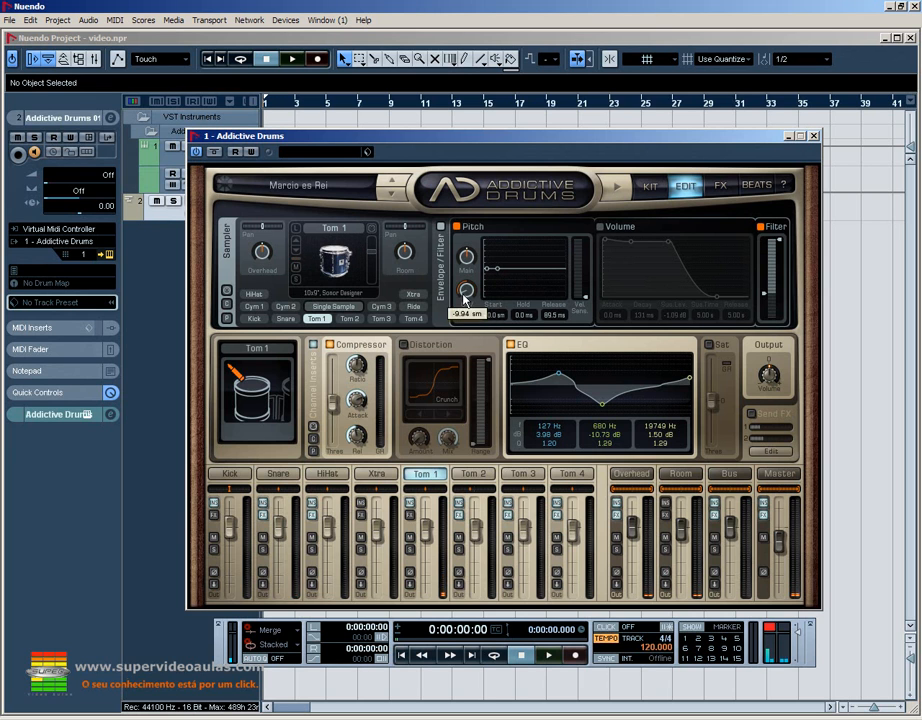
{"action": "left_click", "coordinate": [345, 261]}
{"action": "left_click", "coordinate": [345, 260]}
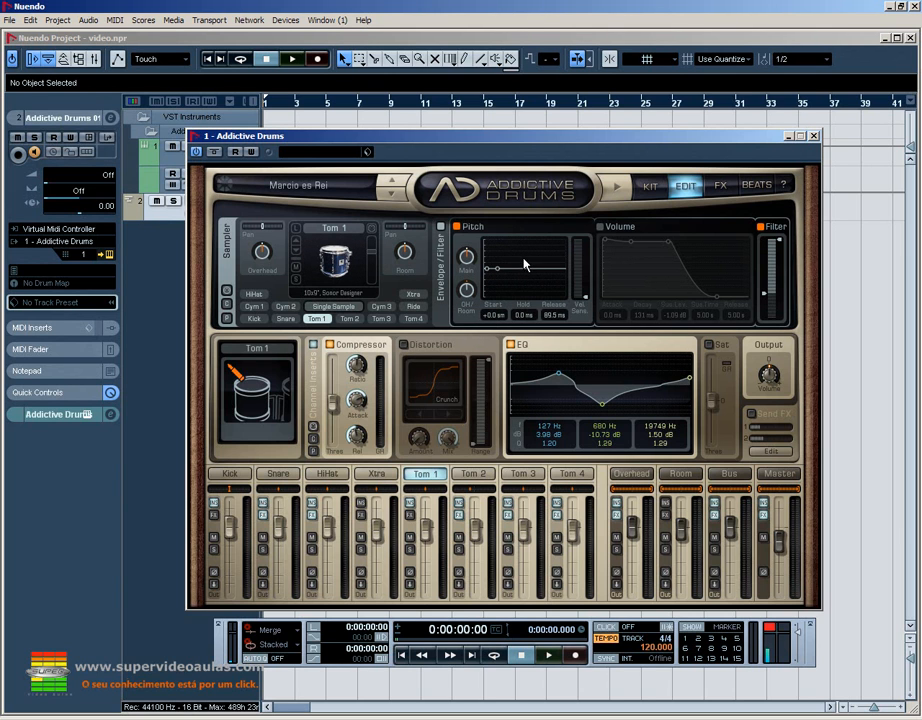
Step: Lengthen the release of Tom 1's Pitch envelope, set its start to +18.2 semitones, and audition the drum
{"action": "left_click_drag", "start_coordinate": [498, 269], "coordinate": [514, 269]}
{"action": "left_click_drag", "start_coordinate": [491, 318], "coordinate": [487, 258]}
{"action": "left_click", "coordinate": [333, 257]}
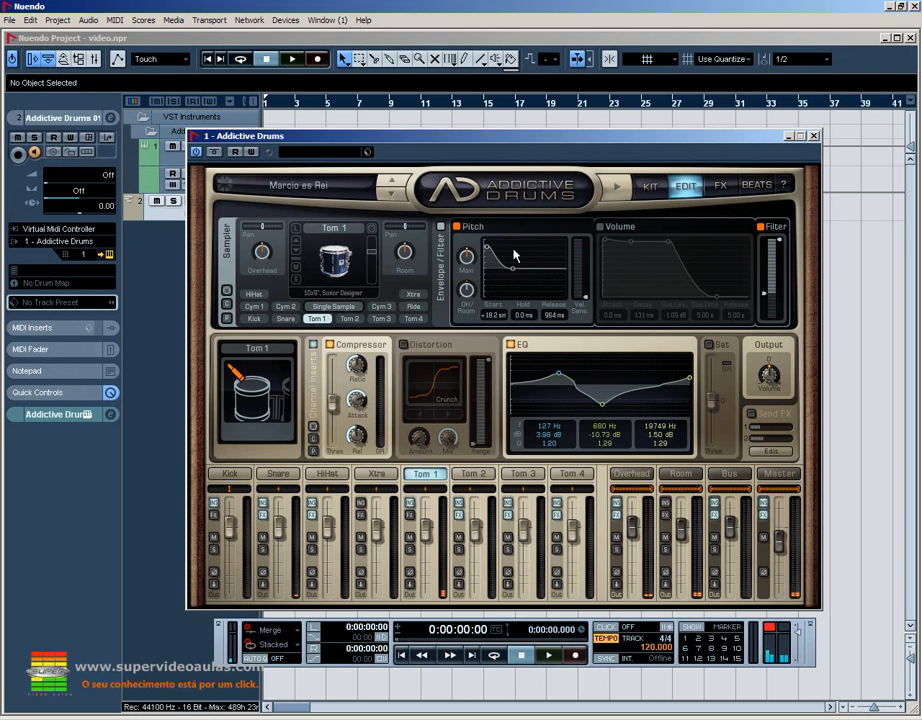
Step: Lower the Pitch envelope's start to -9.6 semitones, try holds of 125 ms and 0.5 ms, and audition Tom 1
{"action": "mouse_move", "coordinate": [489, 252]}
{"action": "left_mouse_down"}
{"action": "mouse_move", "coordinate": [494, 272]}
{"action": "mouse_move", "coordinate": [486, 269]}
{"action": "left_mouse_up"}
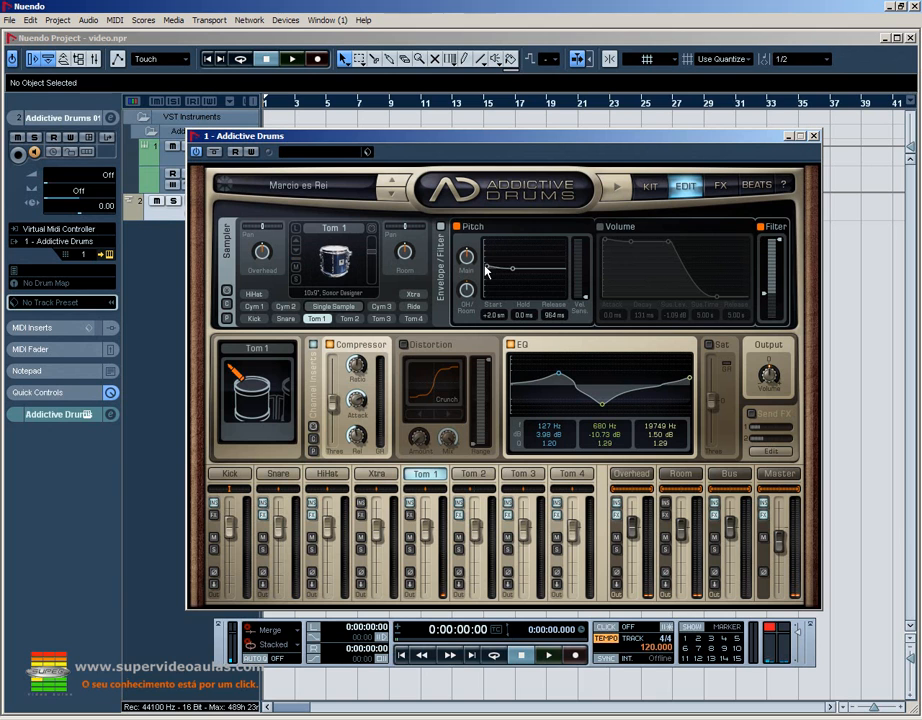
{"action": "left_click_drag", "start_coordinate": [522, 318], "coordinate": [579, 318]}
{"action": "left_click_drag", "start_coordinate": [510, 277], "coordinate": [510, 288]}
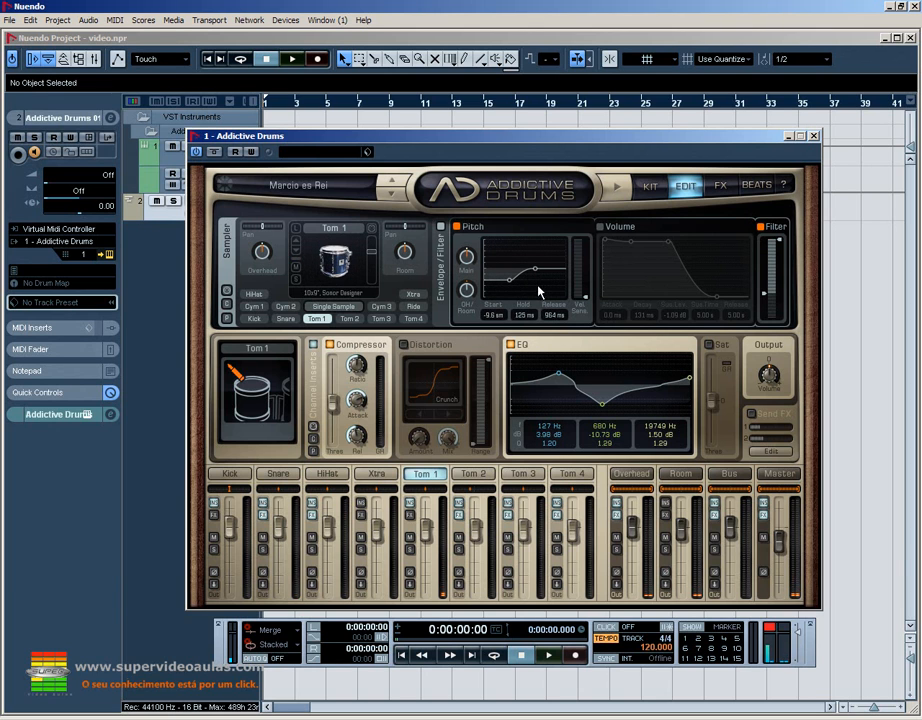
{"action": "left_click_drag", "start_coordinate": [529, 318], "coordinate": [426, 320]}
{"action": "left_click", "coordinate": [347, 261]}
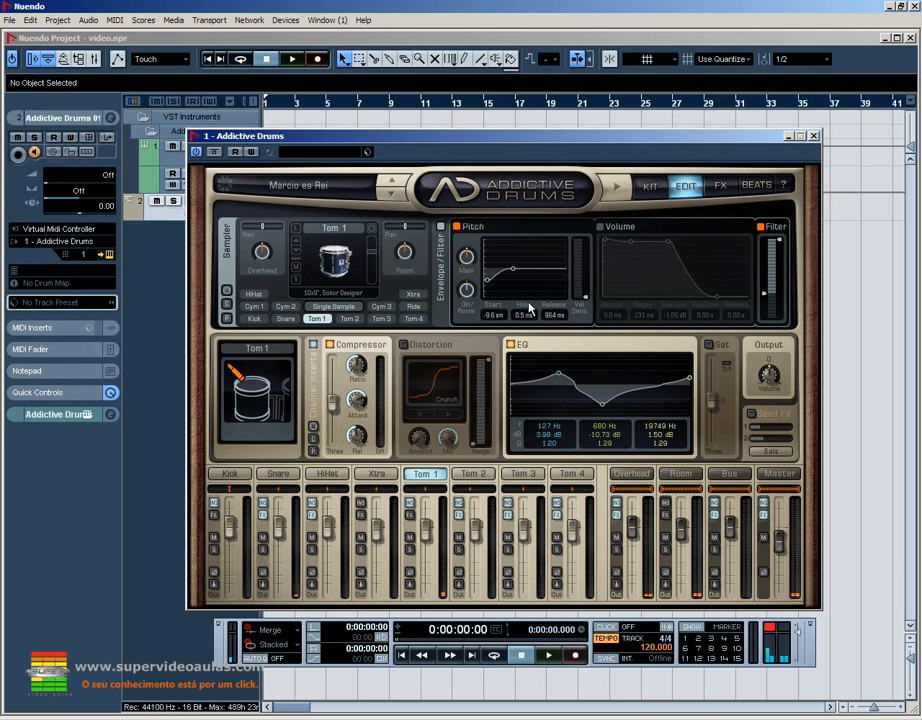
Step: Set Tom 1's Pitch envelope to a -10.2 semitone start with a 500 ms hold and audition the drum
{"action": "left_click_drag", "start_coordinate": [490, 288], "coordinate": [541, 303]}
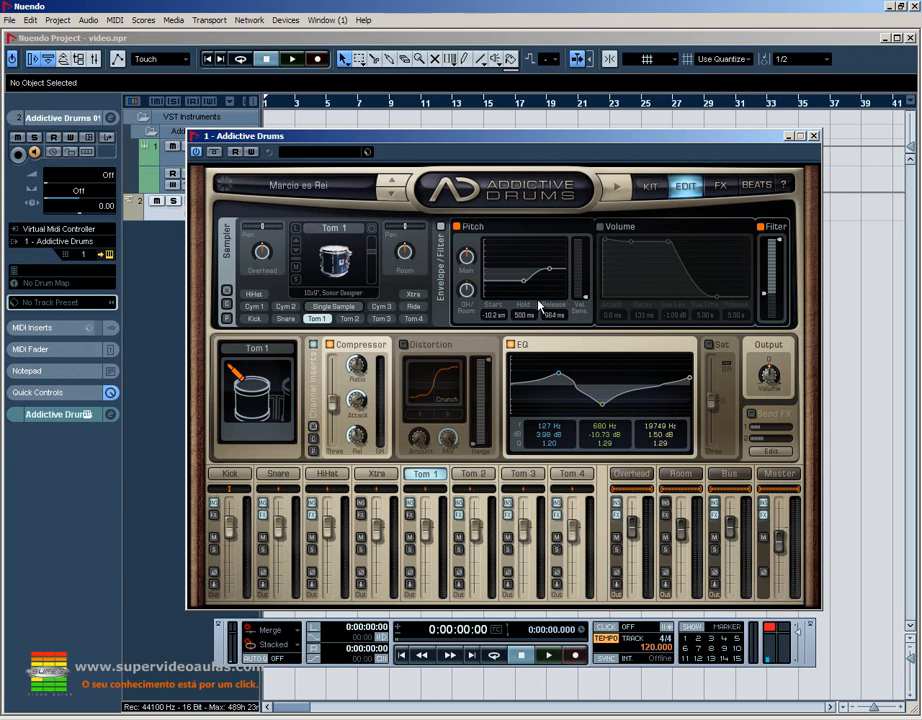
{"action": "left_click", "coordinate": [341, 261]}
{"action": "left_click", "coordinate": [341, 262]}
{"action": "left_click", "coordinate": [341, 262]}
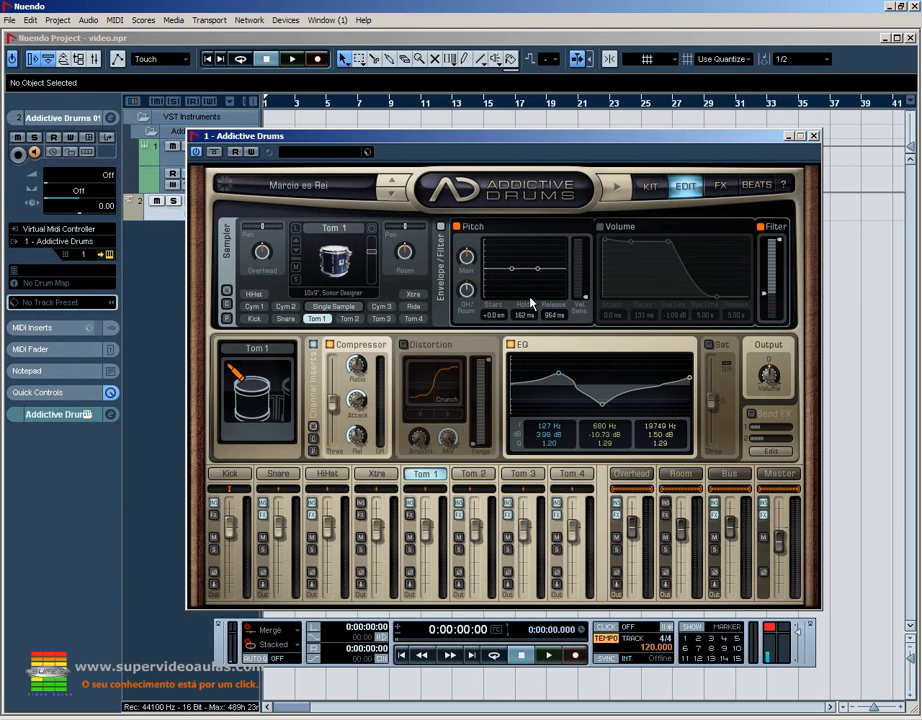
Step: Set the Pitch envelope to a -6.6 semitone start and 33.6 ms hold, audition 1.31 s and 0.0 ms releases, and finish with 5.00 s
{"action": "left_click_drag", "start_coordinate": [542, 275], "coordinate": [564, 277]}
{"action": "left_click", "coordinate": [341, 255]}
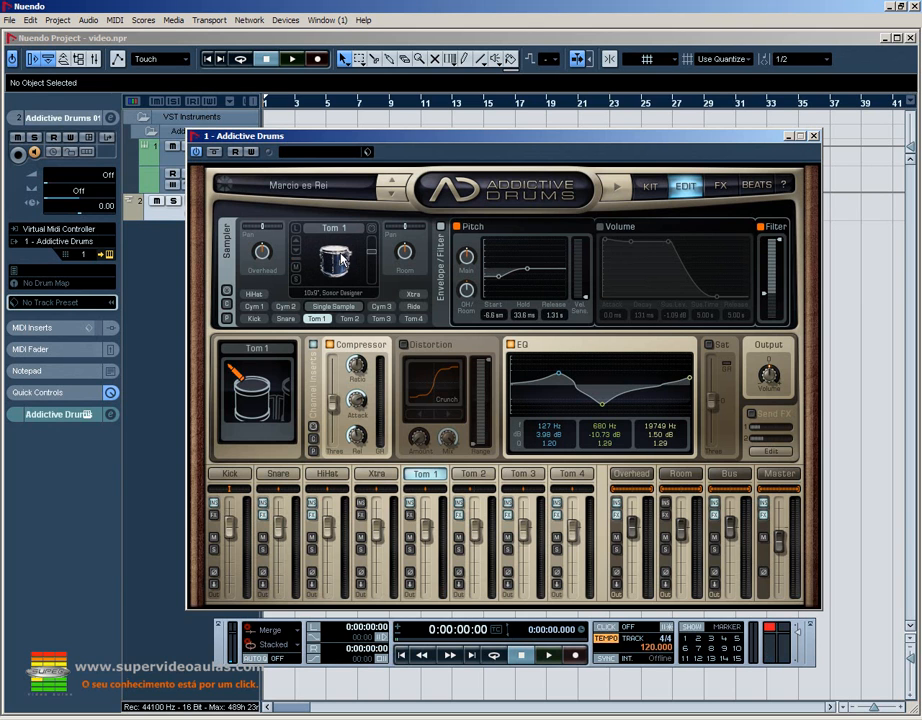
{"action": "left_click_drag", "start_coordinate": [538, 265], "coordinate": [432, 263]}
{"action": "left_click", "coordinate": [335, 258]}
{"action": "left_click", "coordinate": [335, 258]}
{"action": "left_click", "coordinate": [340, 258]}
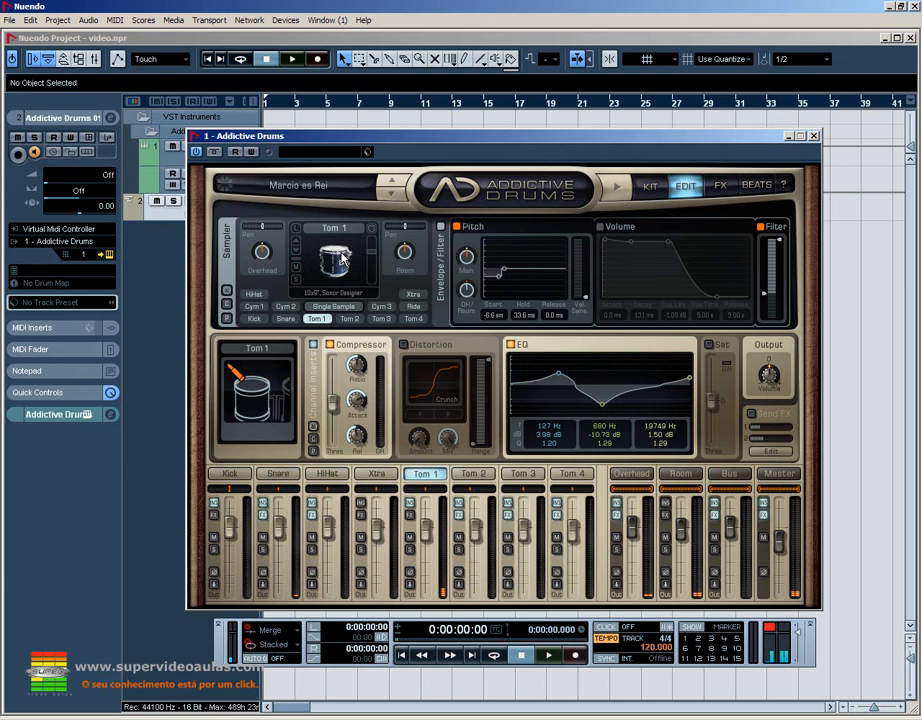
{"action": "left_click_drag", "start_coordinate": [501, 266], "coordinate": [558, 281]}
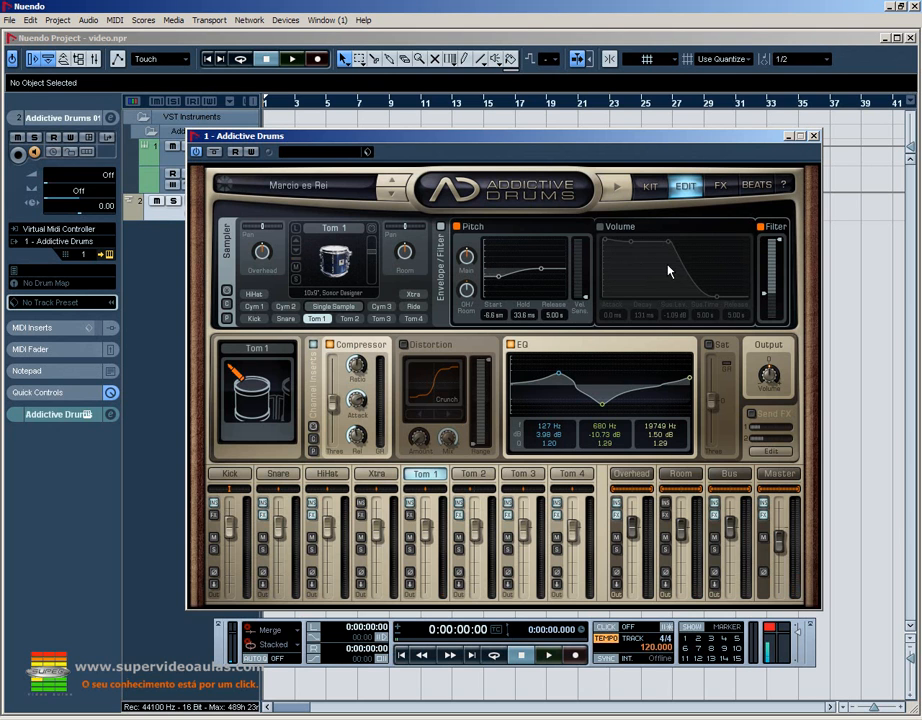
Step: Switch Tom 1 from its Pitch to its Volume envelope with a 215 ms decay, pull the Room fader down, and audition the drum
{"action": "left_click", "coordinate": [456, 228]}
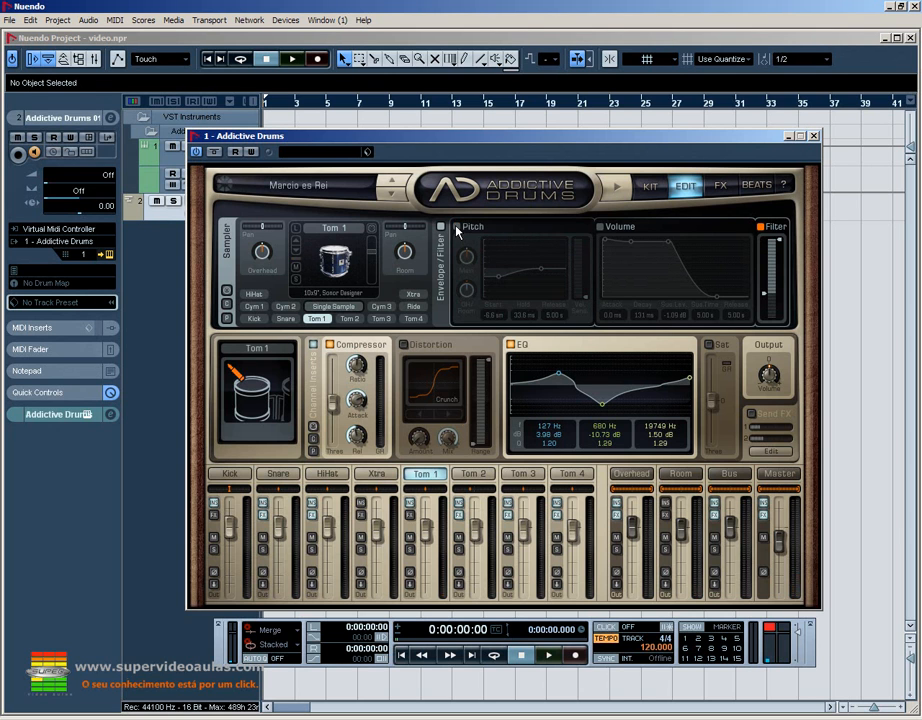
{"action": "left_click", "coordinate": [600, 226]}
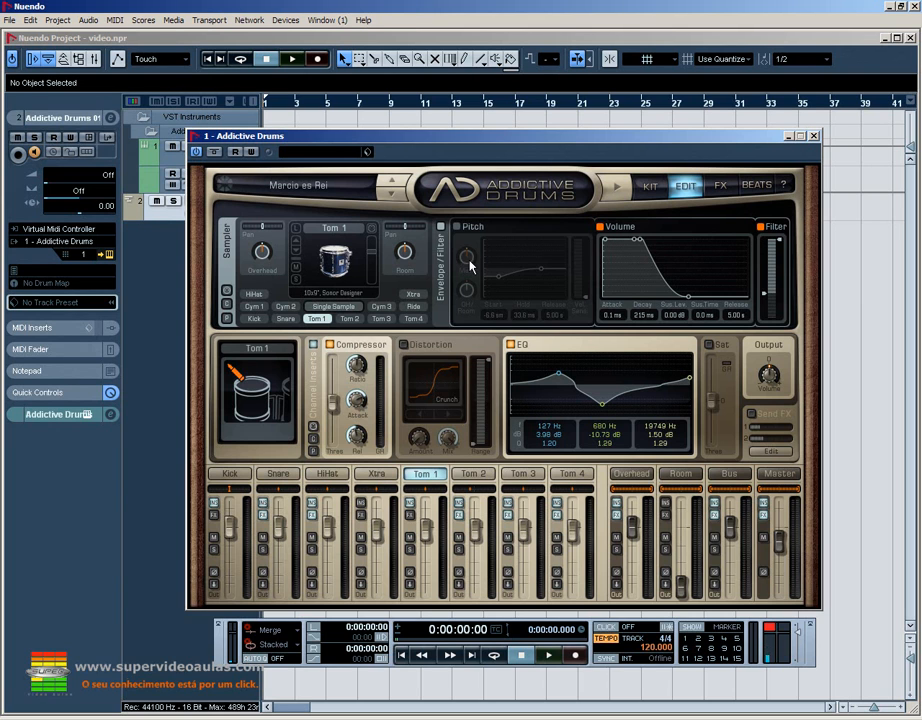
{"action": "left_click", "coordinate": [335, 257]}
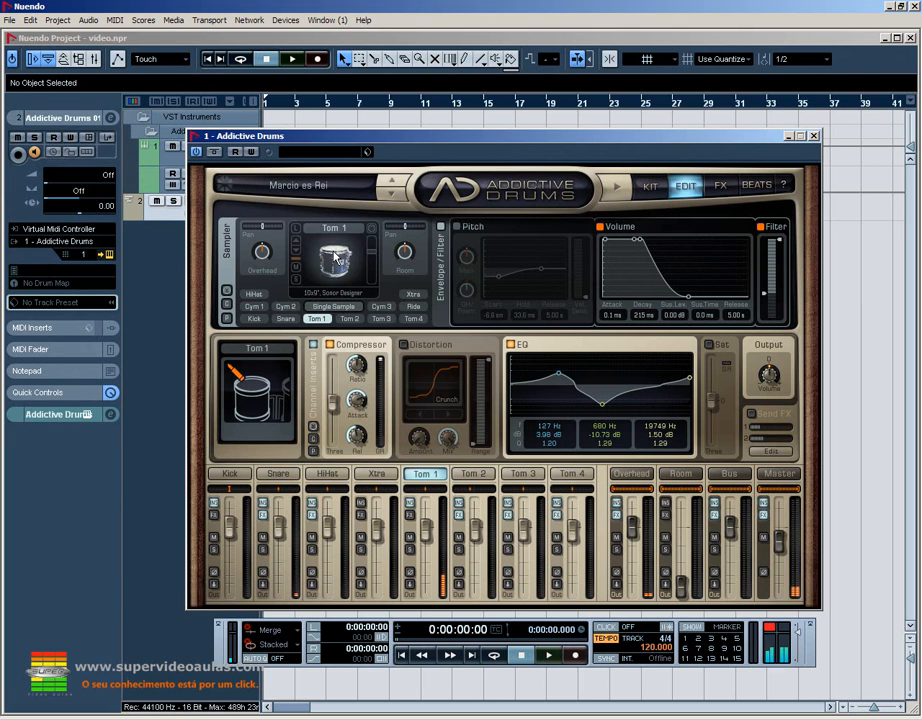
{"action": "left_click", "coordinate": [336, 258]}
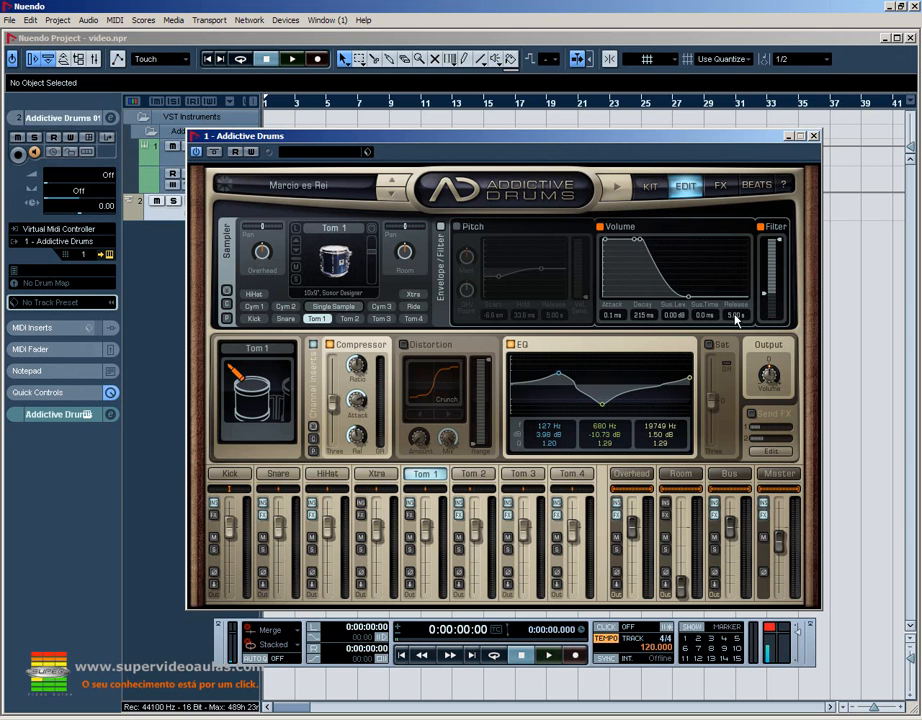
{"action": "left_click", "coordinate": [346, 262]}
Step: Set the attack of Tom 1's Volume envelope to 245 ms and audition the drum repeatedly
{"action": "left_click_drag", "start_coordinate": [611, 315], "coordinate": [804, 339]}
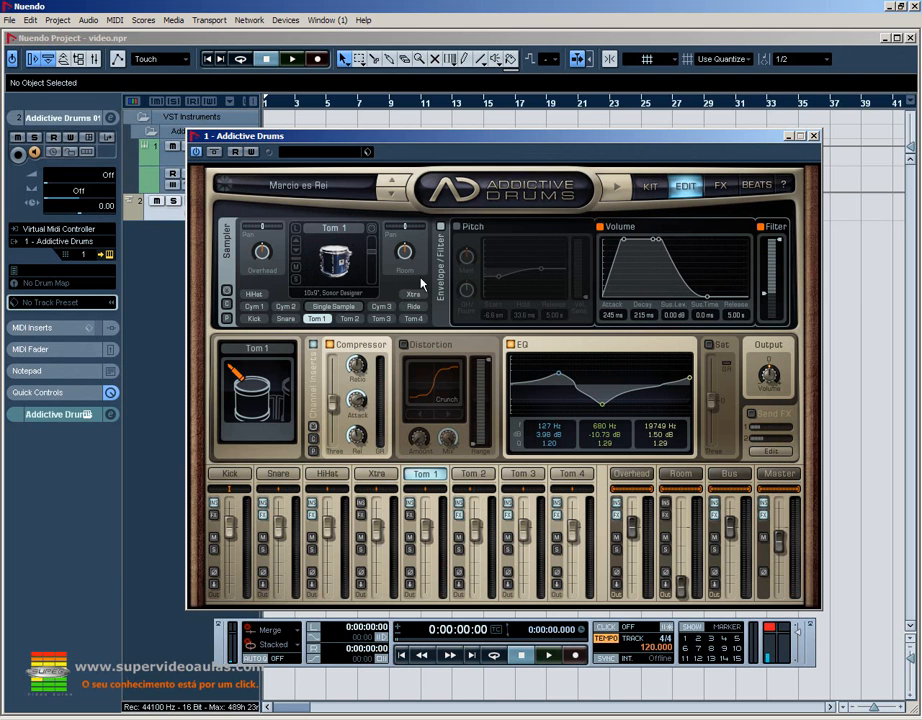
{"action": "left_click", "coordinate": [338, 253]}
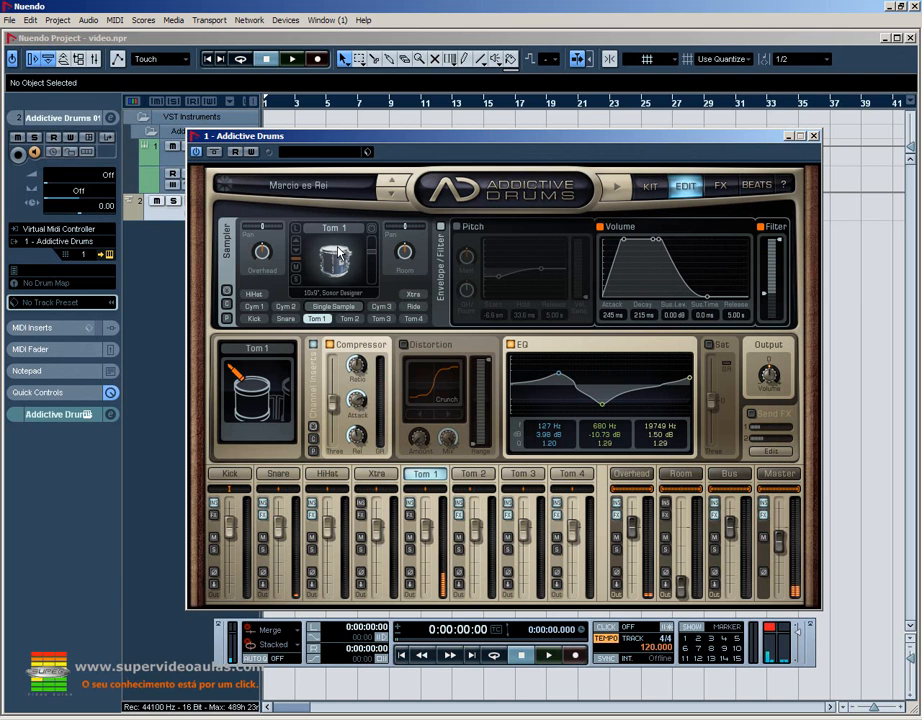
{"action": "left_click", "coordinate": [338, 253]}
{"action": "left_click", "coordinate": [338, 253]}
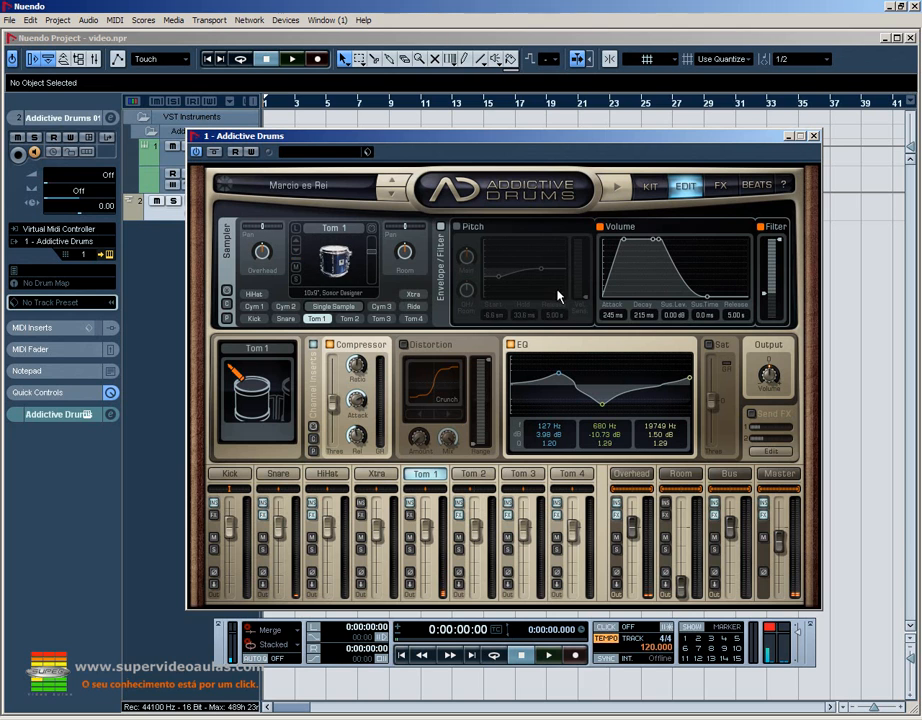
{"action": "left_click", "coordinate": [336, 256]}
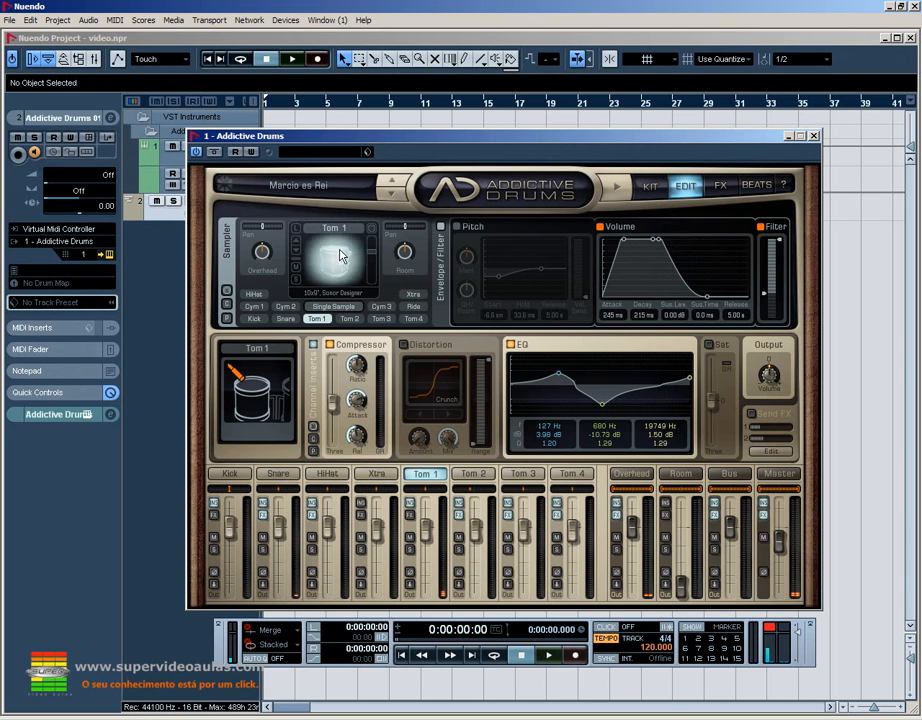
Step: Shorten the Volume envelope's attack to 10.5 ms, audition Tom 1, and reduce the attack to 0.0 ms
{"action": "left_click_drag", "start_coordinate": [624, 240], "coordinate": [610, 244]}
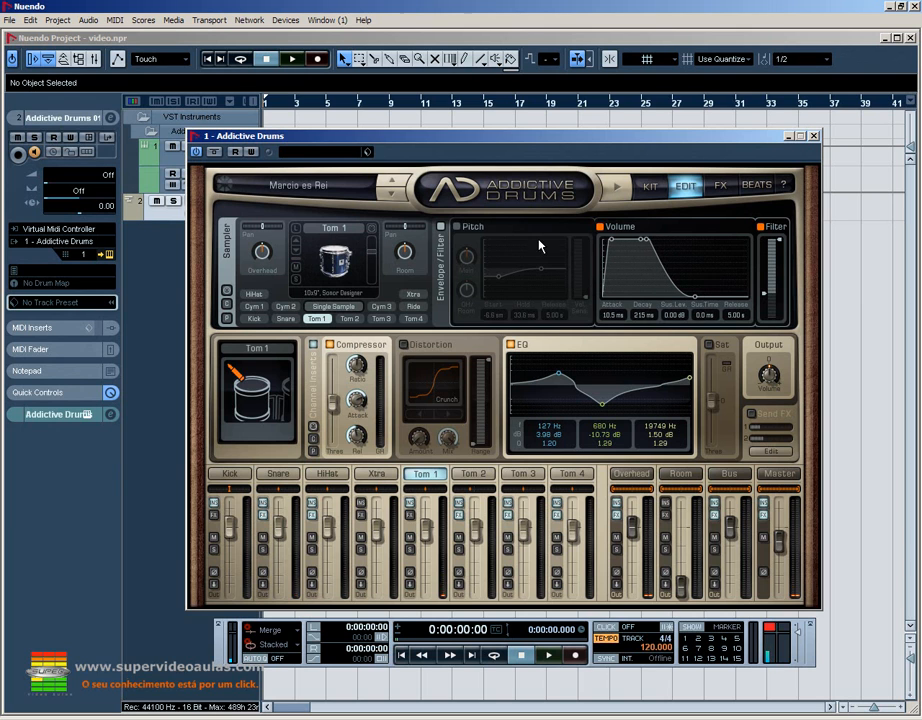
{"action": "left_click", "coordinate": [337, 255]}
{"action": "left_click", "coordinate": [337, 255]}
{"action": "left_click", "coordinate": [336, 255]}
{"action": "left_click", "coordinate": [335, 254]}
{"action": "left_click_drag", "start_coordinate": [613, 243], "coordinate": [604, 241]}
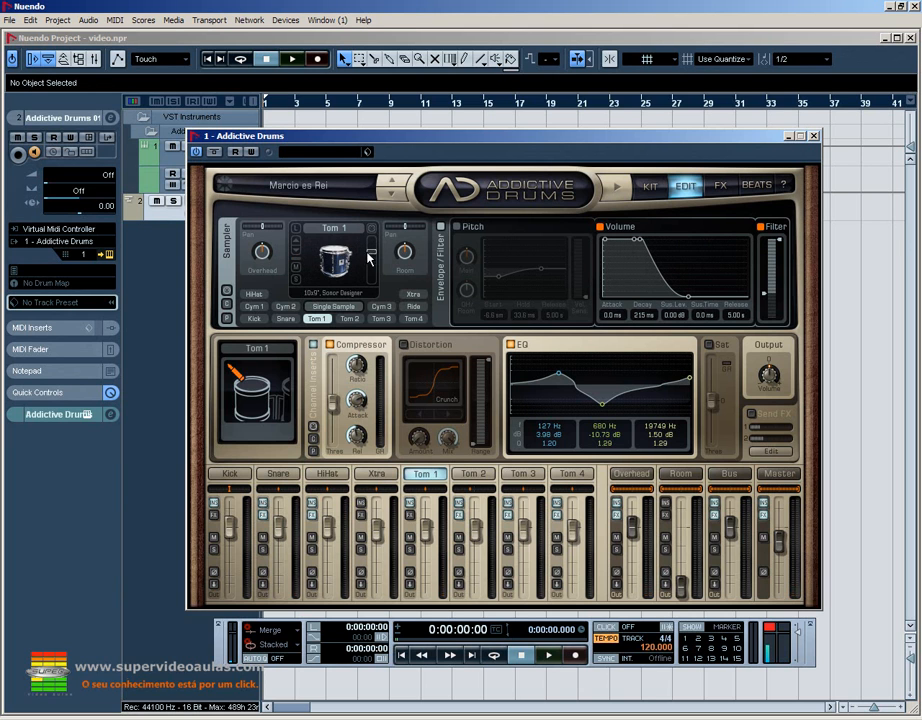
{"action": "left_click", "coordinate": [347, 256]}
Step: Try different decay times on Tom 1's Volume envelope, including 1.00 s and 929 ms, auditioning the drum between changes
{"action": "left_click_drag", "start_coordinate": [640, 314], "coordinate": [693, 313]}
{"action": "left_click", "coordinate": [340, 252]}
{"action": "left_click", "coordinate": [340, 254]}
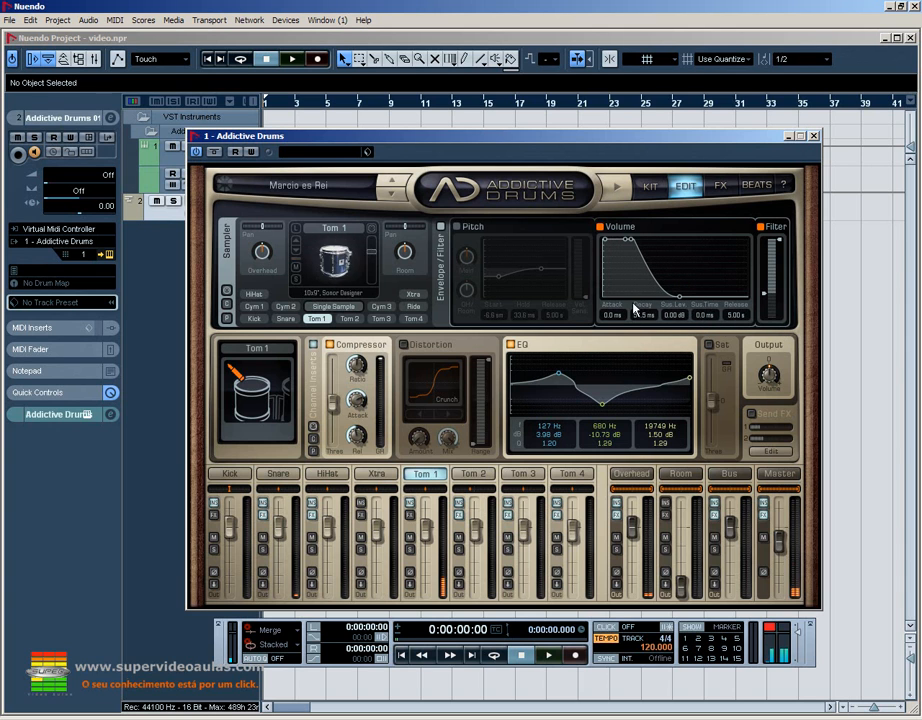
{"action": "left_click_drag", "start_coordinate": [607, 241], "coordinate": [650, 237]}
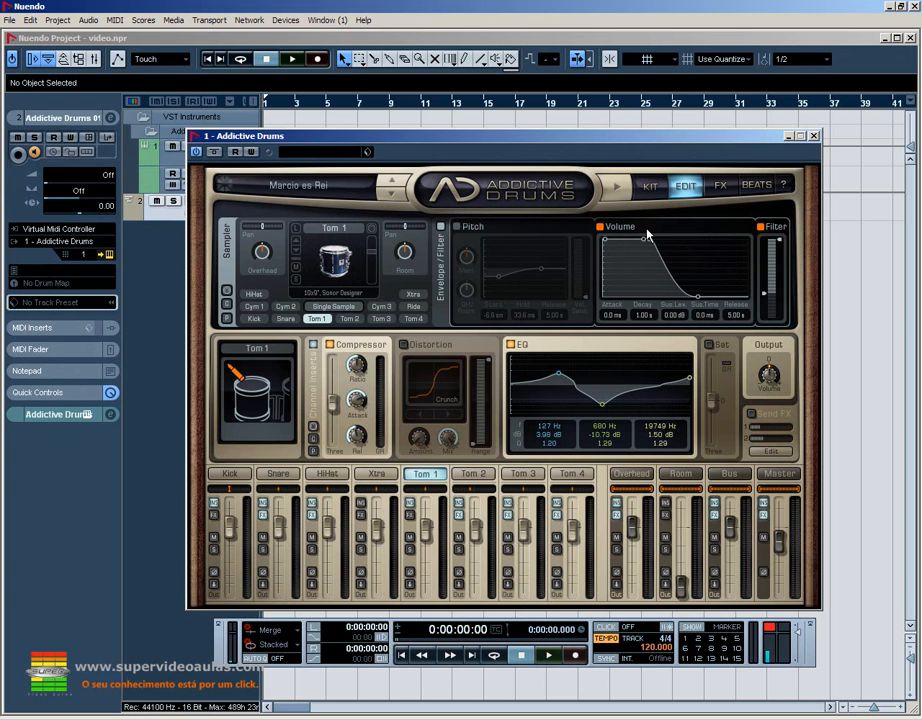
{"action": "left_click", "coordinate": [328, 263]}
{"action": "left_click", "coordinate": [330, 263]}
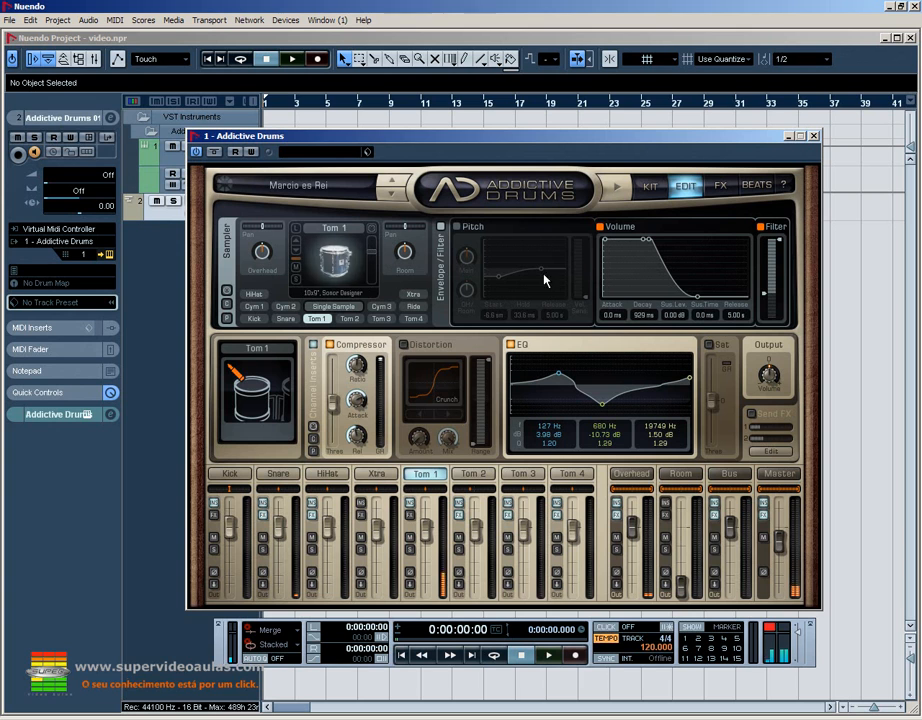
Step: Lower the Volume envelope's sustain level to -15.3 dB and further to -35.5 dB, auditioning Tom 1 repeatedly
{"action": "left_click_drag", "start_coordinate": [690, 313], "coordinate": [667, 360]}
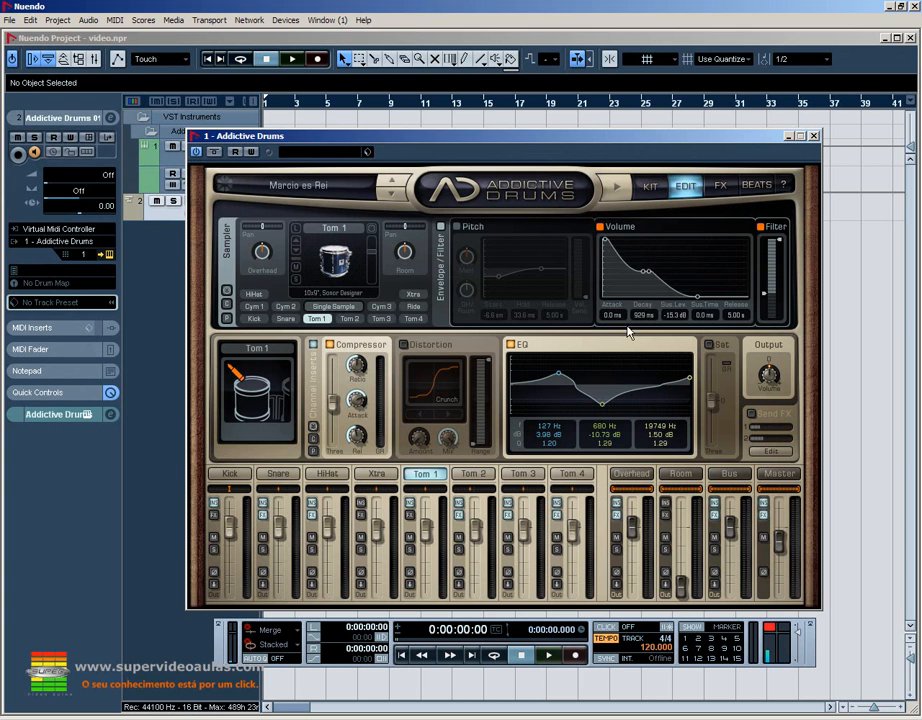
{"action": "left_click", "coordinate": [336, 256]}
{"action": "left_click", "coordinate": [335, 255]}
{"action": "left_click", "coordinate": [334, 253]}
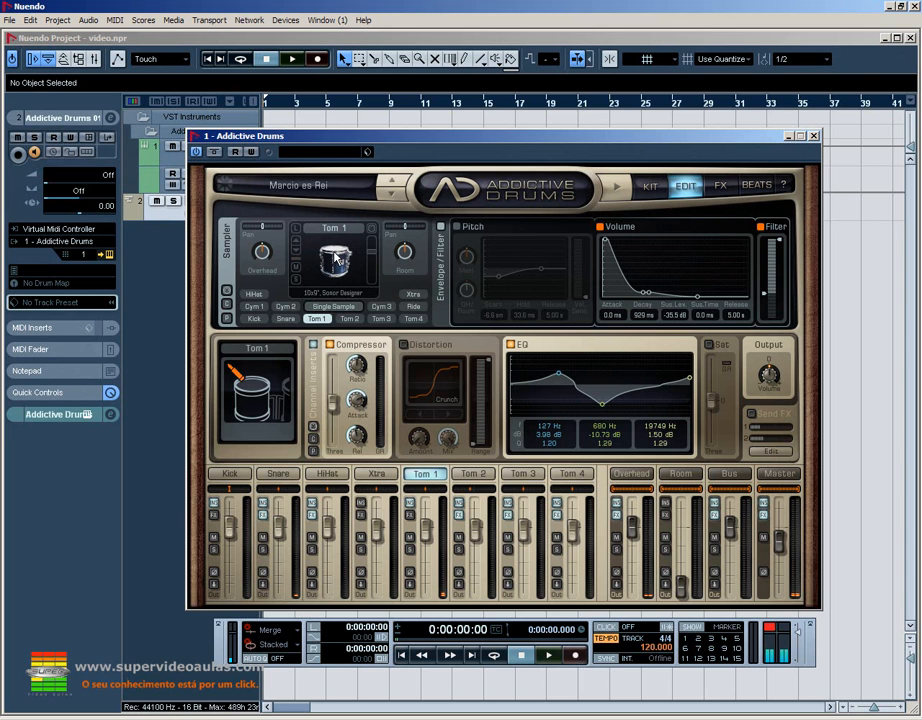
{"action": "left_click", "coordinate": [335, 257]}
{"action": "left_click", "coordinate": [335, 257]}
{"action": "left_click", "coordinate": [335, 257]}
{"action": "left_click", "coordinate": [335, 257]}
Step: Raise the Volume envelope's sustain level to -1.17 dB and audition Tom 1
{"action": "left_click_drag", "start_coordinate": [676, 315], "coordinate": [817, 325]}
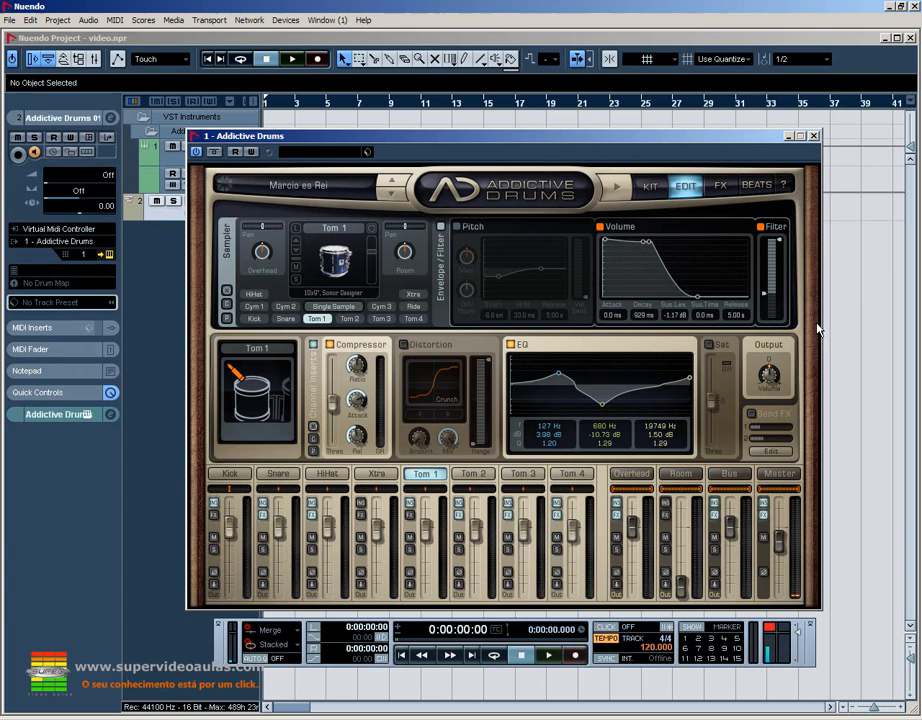
{"action": "left_click", "coordinate": [335, 258]}
{"action": "left_click", "coordinate": [335, 262]}
Step: Set the Volume envelope's sustain time to 5.00 s and audition Tom 1
{"action": "left_click_drag", "start_coordinate": [705, 317], "coordinate": [819, 318]}
{"action": "left_click", "coordinate": [333, 257]}
{"action": "left_click", "coordinate": [333, 257]}
{"action": "left_click", "coordinate": [336, 255]}
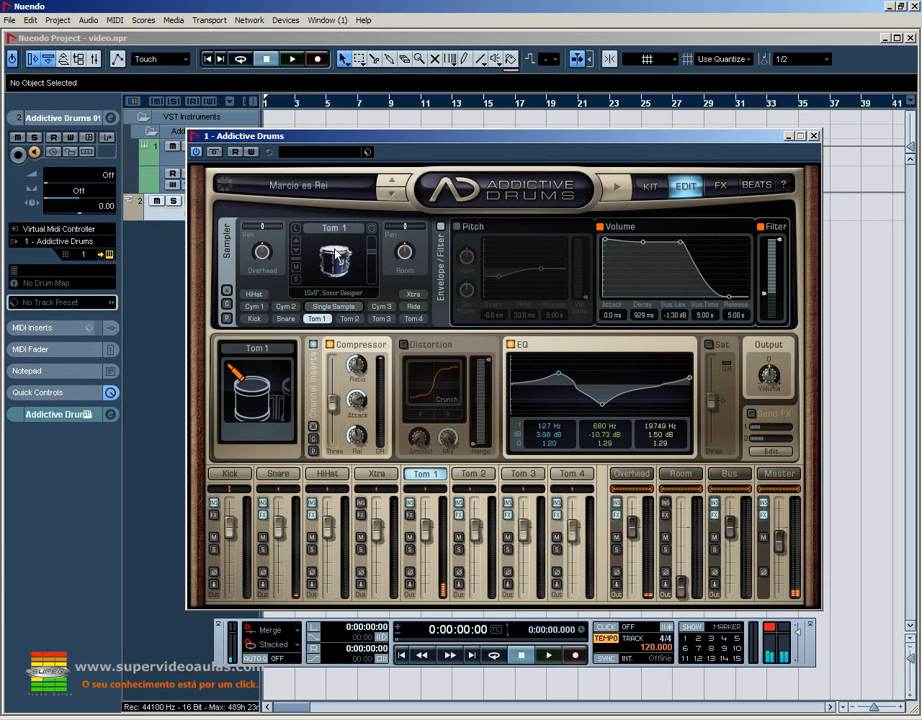
{"action": "left_click", "coordinate": [336, 257]}
Step: Try a 5.2 ms release, and reshape the Volume envelope to 1.00 s decay, 0.00 dB sustain level, 774 ms sustain time and 5.00 s release
{"action": "left_click_drag", "start_coordinate": [733, 315], "coordinate": [599, 312]}
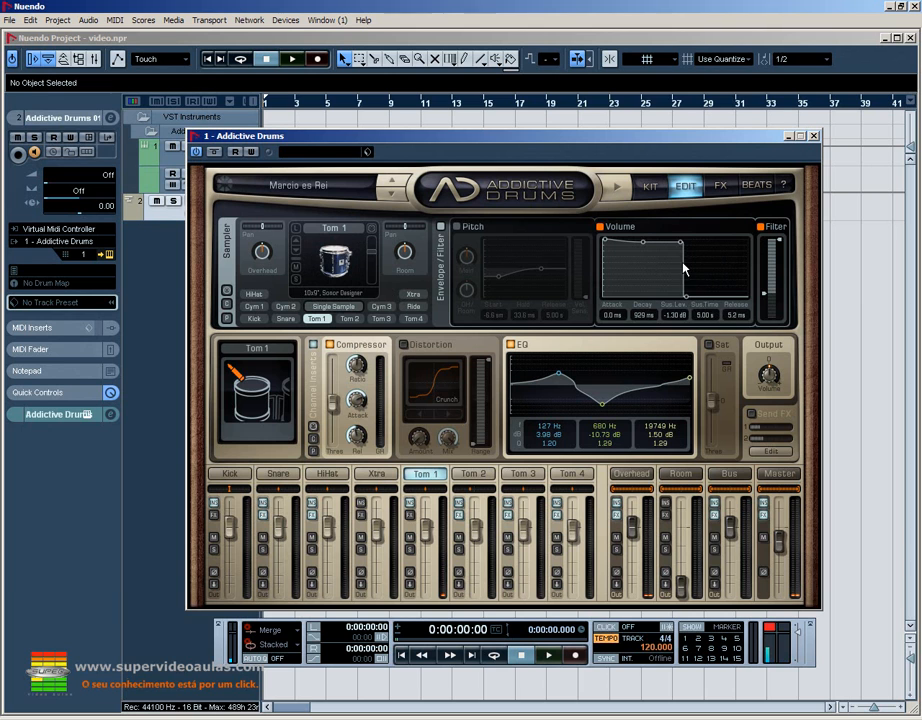
{"action": "left_click_drag", "start_coordinate": [684, 246], "coordinate": [566, 243]}
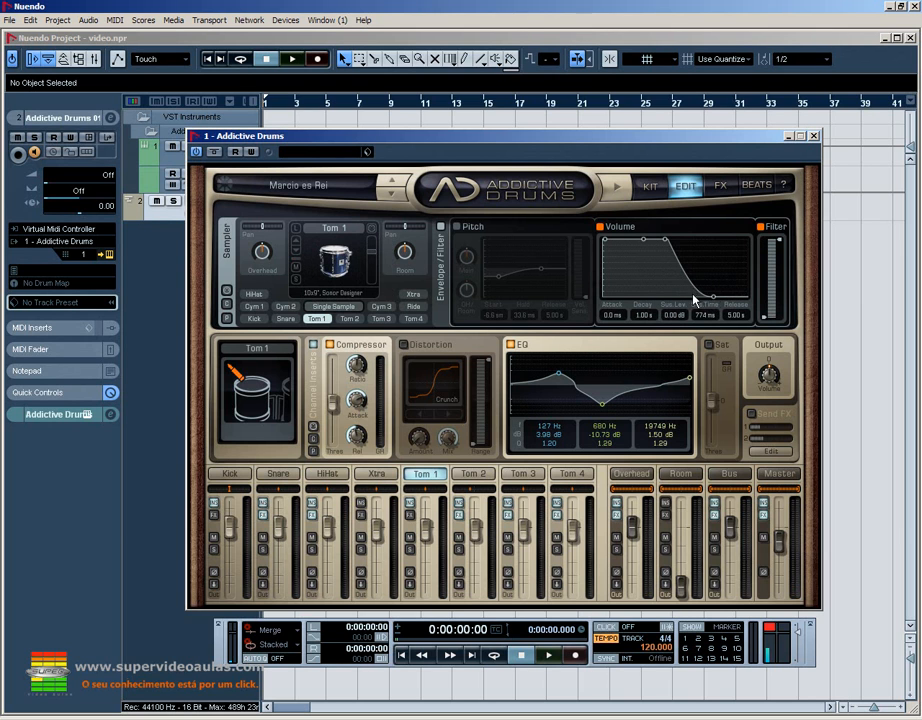
Step: Compare Volume envelope releases of 5.0 ms and 5.00 s by auditioning Tom 1 with each
{"action": "left_click_drag", "start_coordinate": [714, 298], "coordinate": [584, 298]}
{"action": "left_click", "coordinate": [320, 254]}
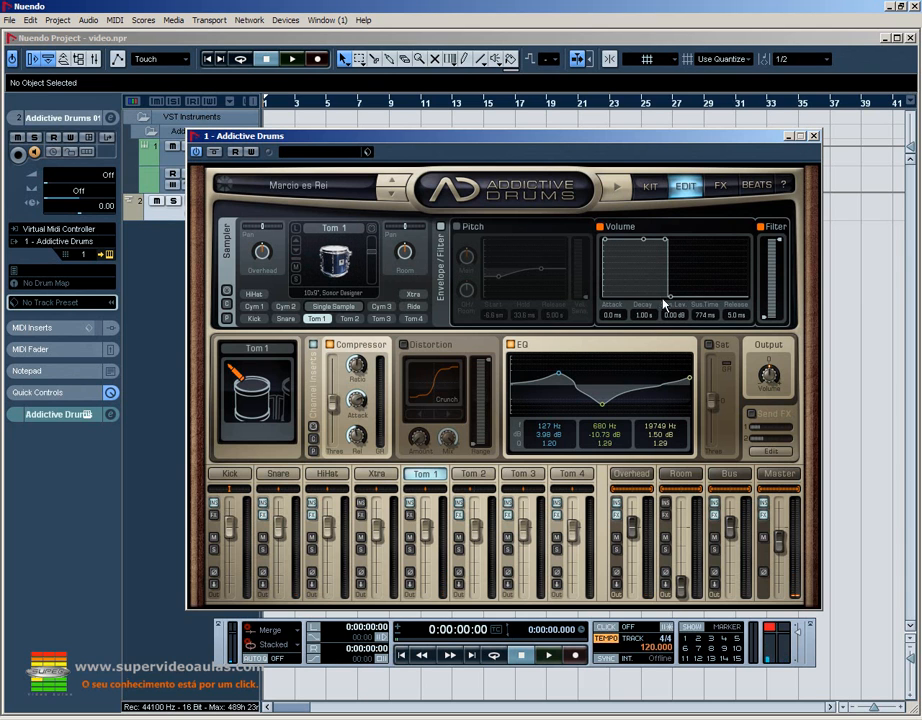
{"action": "left_click_drag", "start_coordinate": [671, 298], "coordinate": [850, 302]}
{"action": "left_click", "coordinate": [345, 262]}
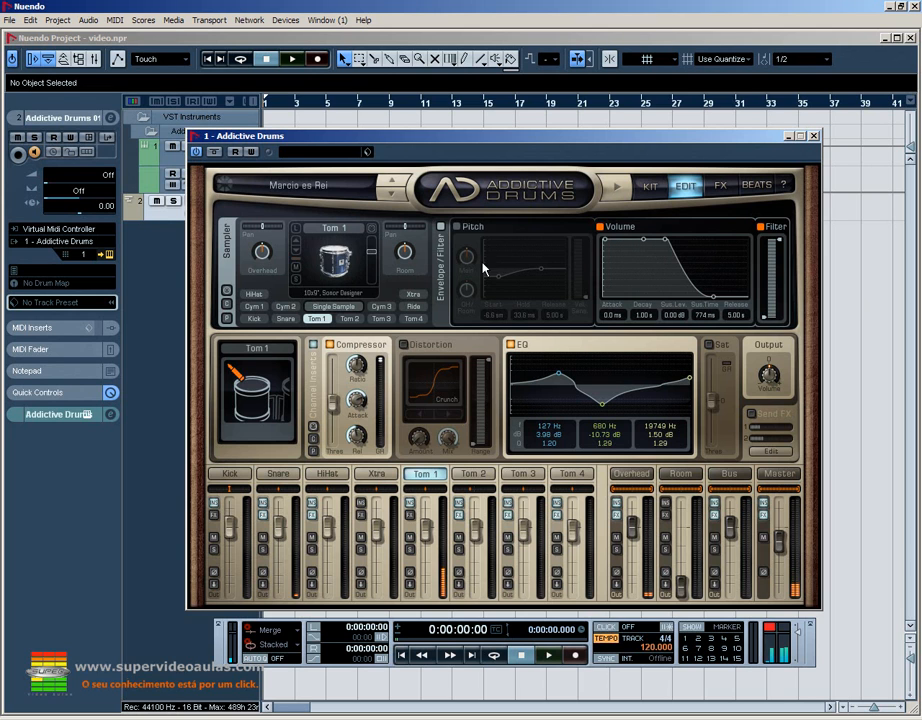
{"action": "left_click", "coordinate": [348, 259]}
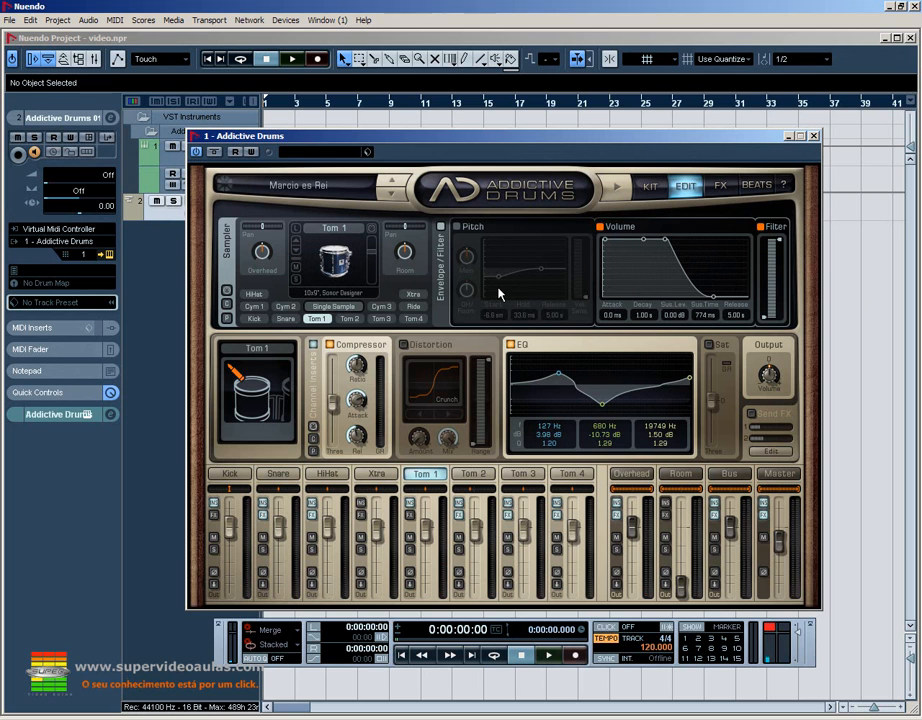
Step: Select Tom 4 in the sampler and audition it with its own Pitch and Volume envelopes
{"action": "left_click", "coordinate": [412, 318]}
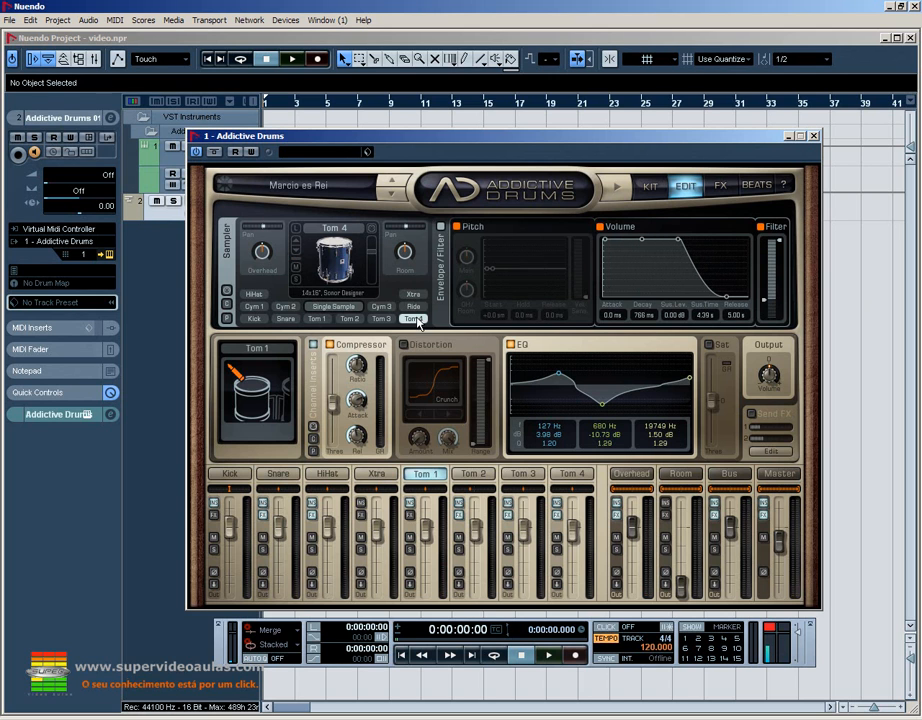
{"action": "left_click", "coordinate": [329, 247]}
{"action": "left_click", "coordinate": [328, 246]}
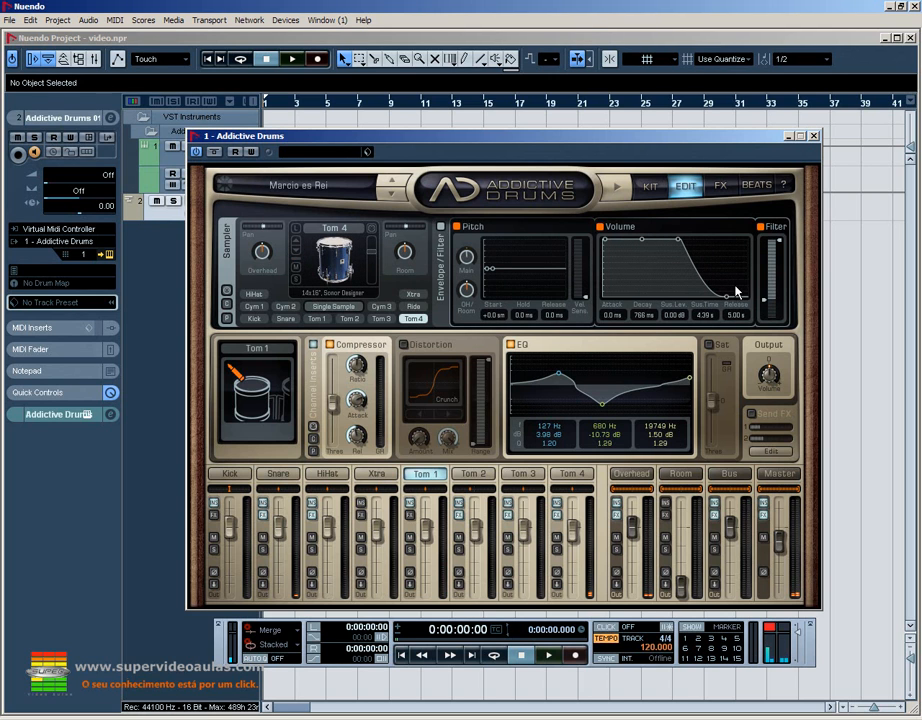
Step: Set Tom 4's Volume envelope to a 7.8 ms release and 3.82 s sustain time, auditioning the drum after each change
{"action": "left_click_drag", "start_coordinate": [727, 302], "coordinate": [690, 302]}
{"action": "left_click", "coordinate": [345, 258]}
{"action": "mouse_move", "coordinate": [678, 239]}
{"action": "left_mouse_down"}
{"action": "mouse_move", "coordinate": [670, 254]}
{"action": "mouse_move", "coordinate": [680, 236]}
{"action": "left_mouse_up"}
{"action": "left_click", "coordinate": [341, 253]}
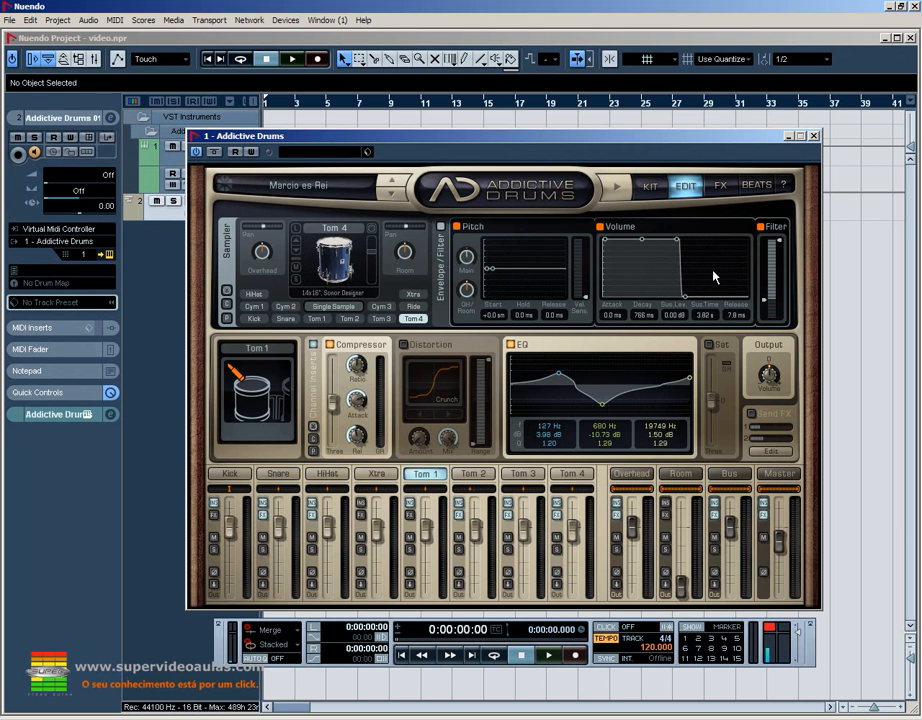
Step: Try the Filter on Tom 4 with its lower limit at minimum and its upper limit lowered to 557 Hz, auditioning the drum
{"action": "left_click", "coordinate": [329, 249]}
{"action": "left_click", "coordinate": [330, 250]}
{"action": "left_click", "coordinate": [331, 250]}
{"action": "left_click", "coordinate": [333, 252]}
{"action": "left_click_drag", "start_coordinate": [766, 306], "coordinate": [784, 262]}
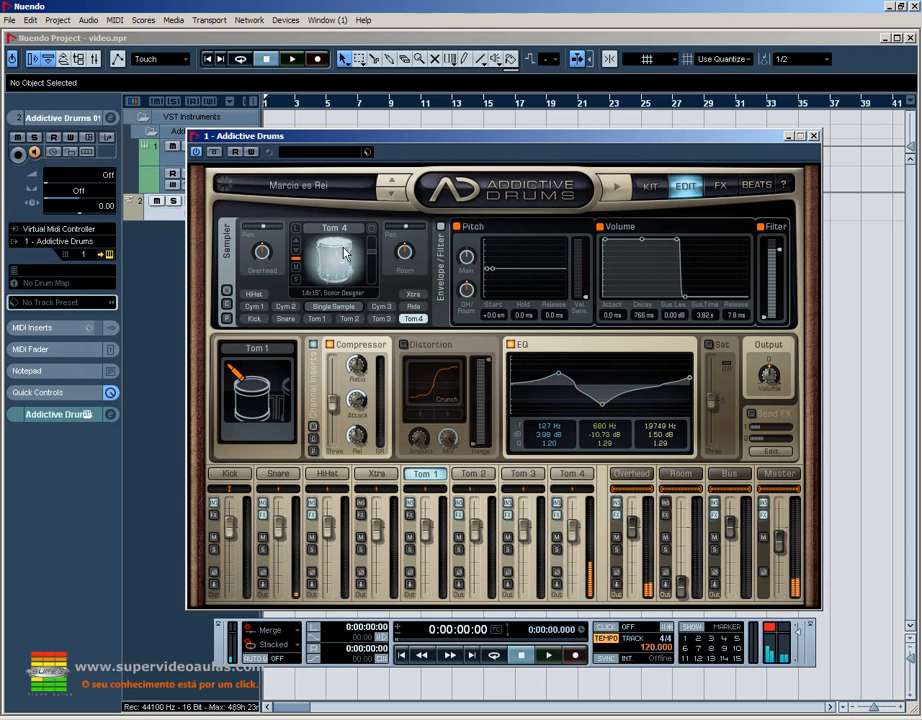
{"action": "mouse_move", "coordinate": [778, 258]}
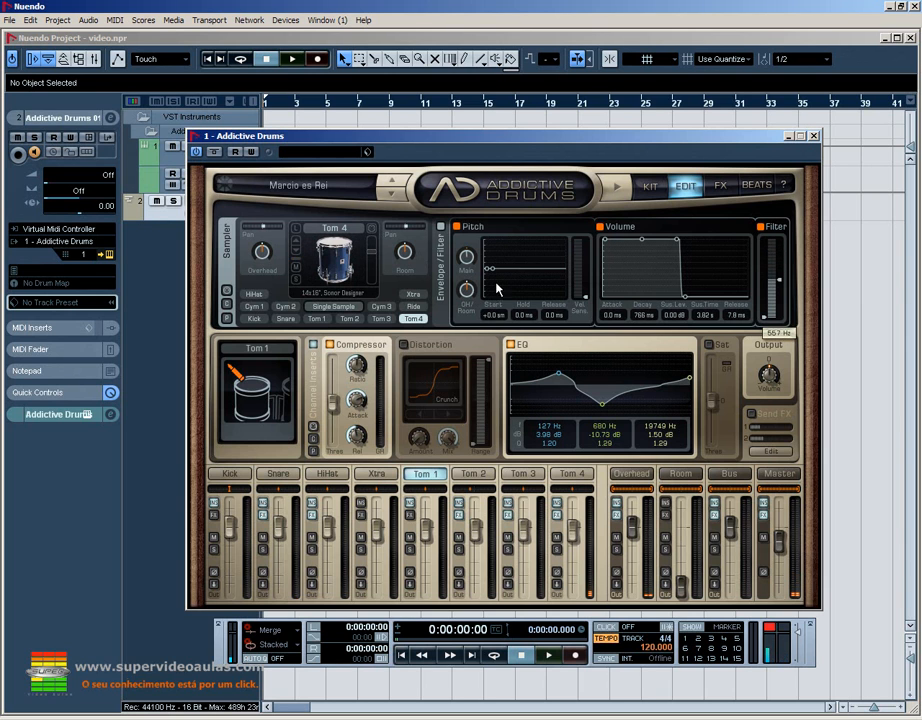
{"action": "left_click", "coordinate": [333, 256]}
{"action": "left_click", "coordinate": [331, 250]}
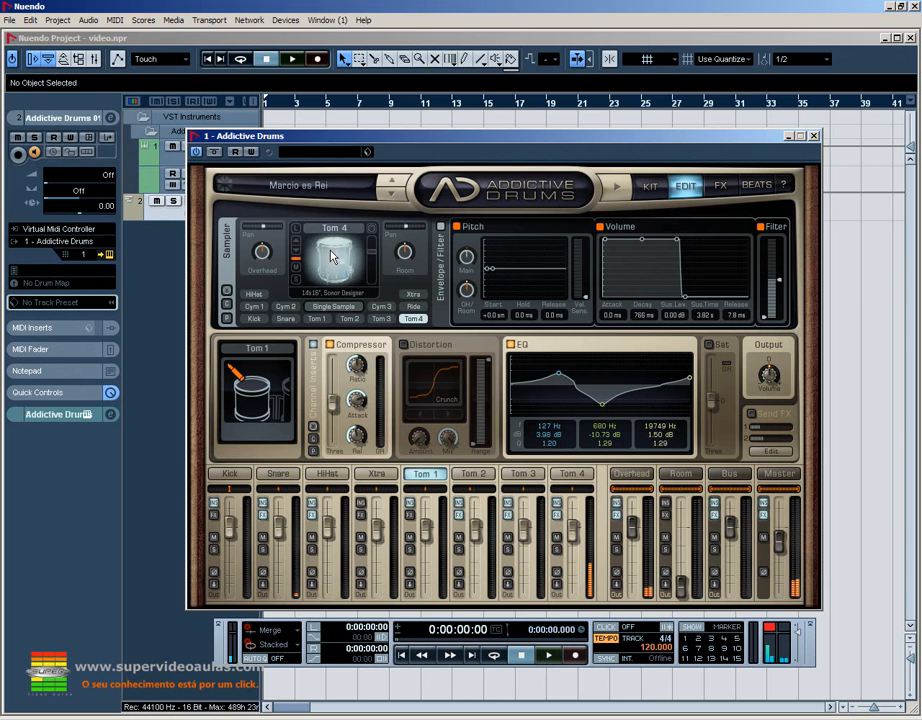
Step: Set the Filter's upper limit to 20000 Hz, audition Tom 4 with a raised lower limit, and return that limit to 20 Hz
{"action": "left_click_drag", "start_coordinate": [776, 280], "coordinate": [775, 238]}
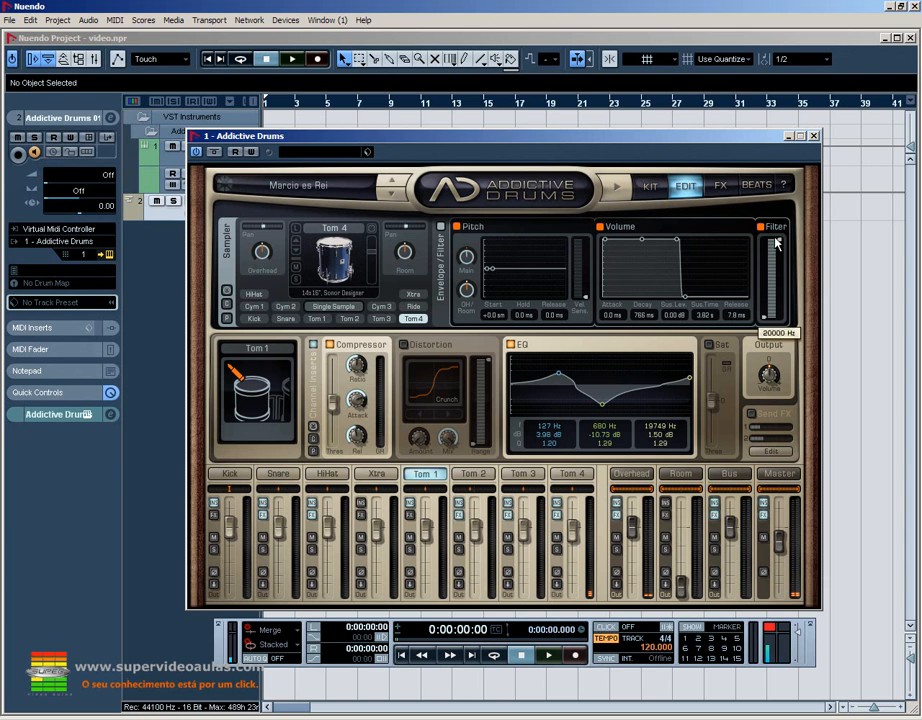
{"action": "left_click_drag", "start_coordinate": [764, 318], "coordinate": [764, 273]}
{"action": "left_click", "coordinate": [342, 260]}
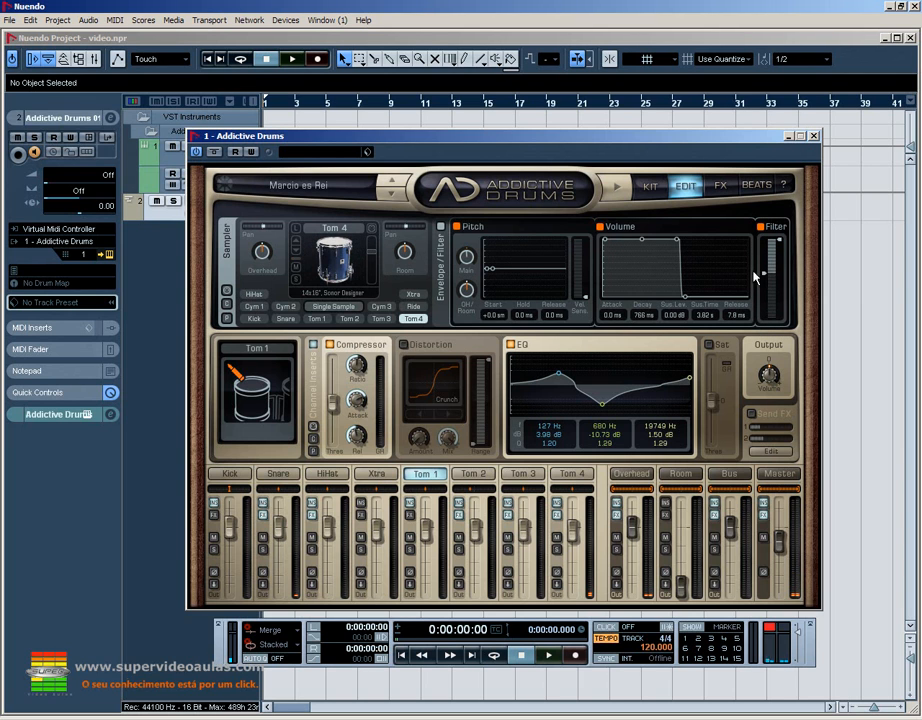
{"action": "left_click_drag", "start_coordinate": [768, 276], "coordinate": [757, 342]}
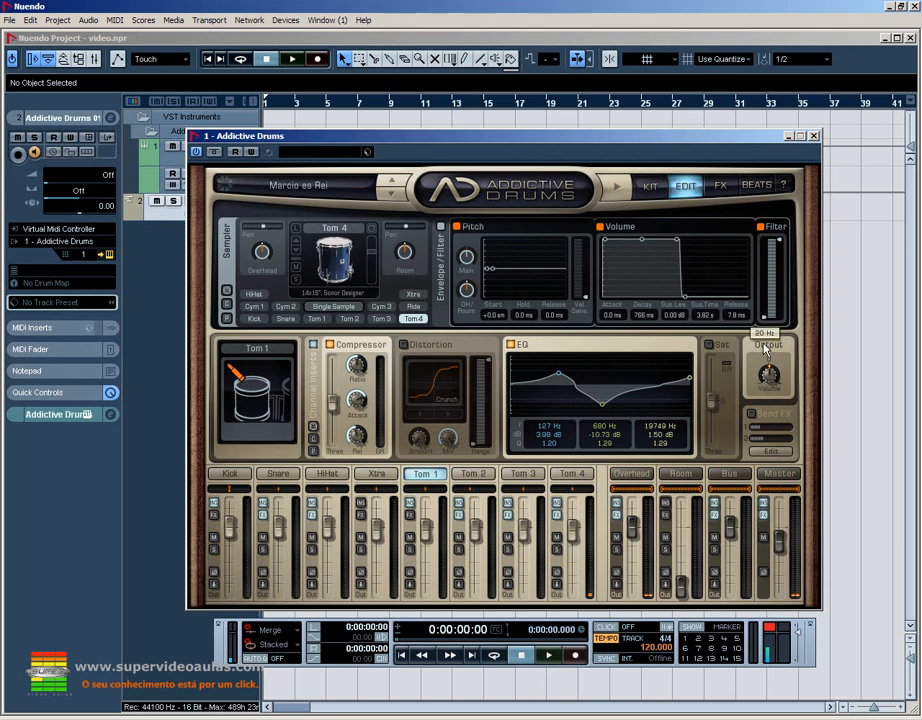